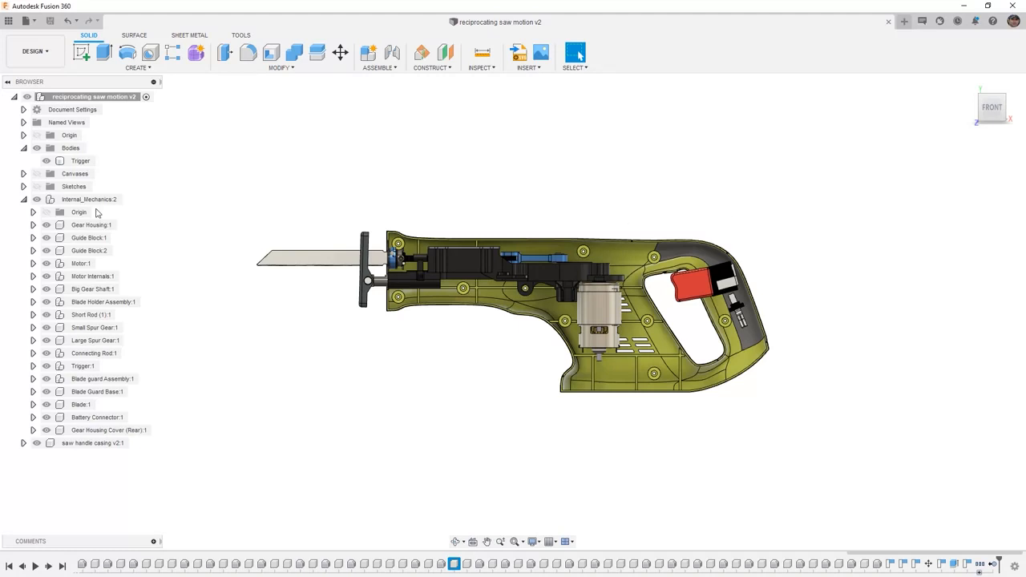
# Step: Highlight the Trigger body in the saw and show the origin of the Gear Housing component
pyautogui.click(79, 161)
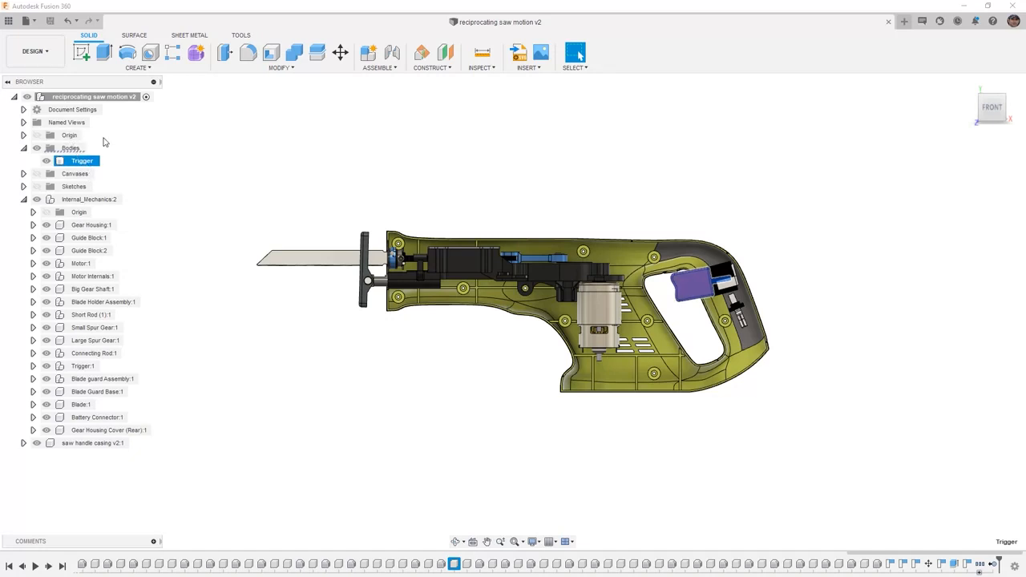
pyautogui.click(662, 303)
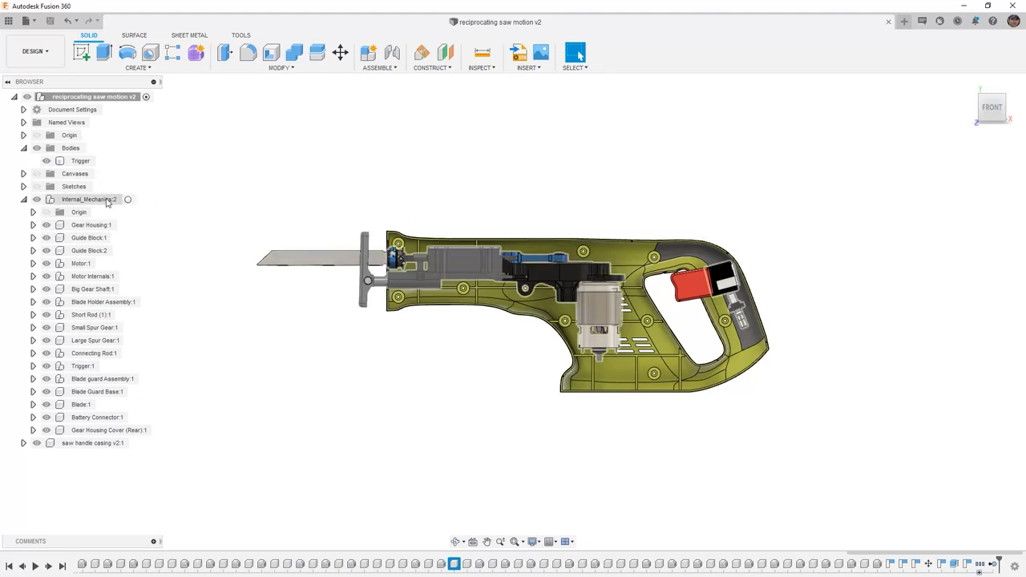
pyautogui.click(103, 227)
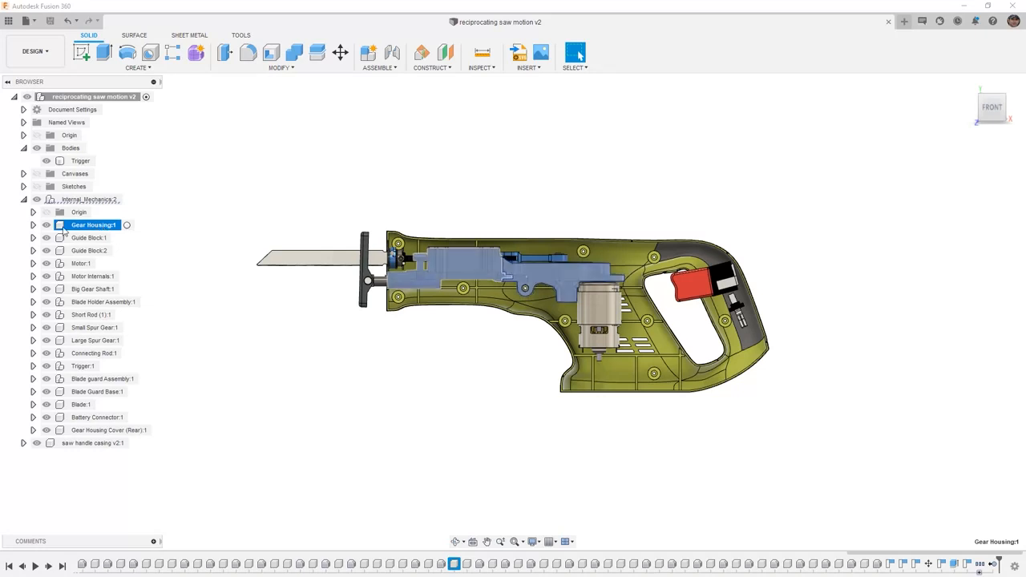
pyautogui.click(33, 225)
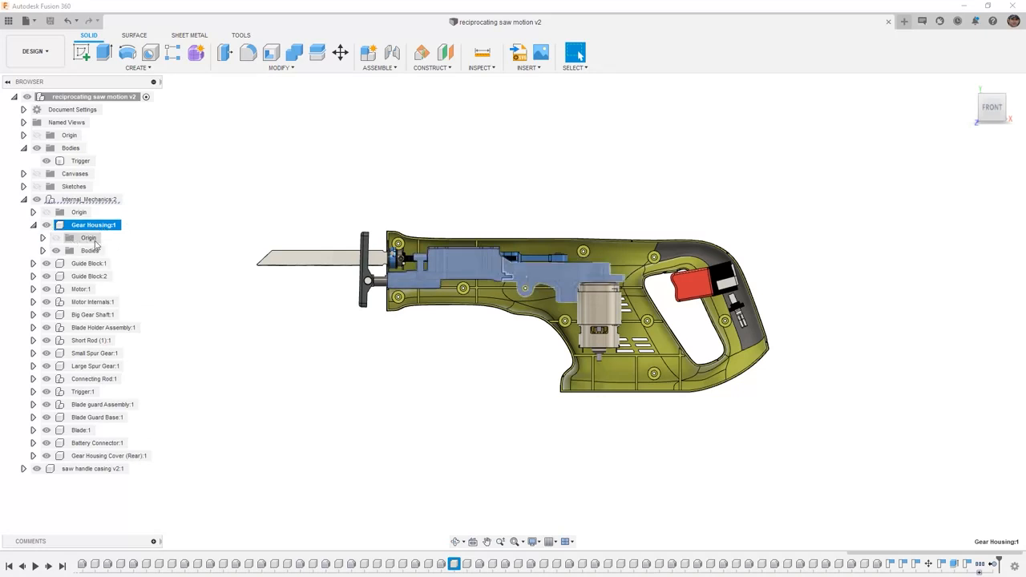
pyautogui.click(56, 237)
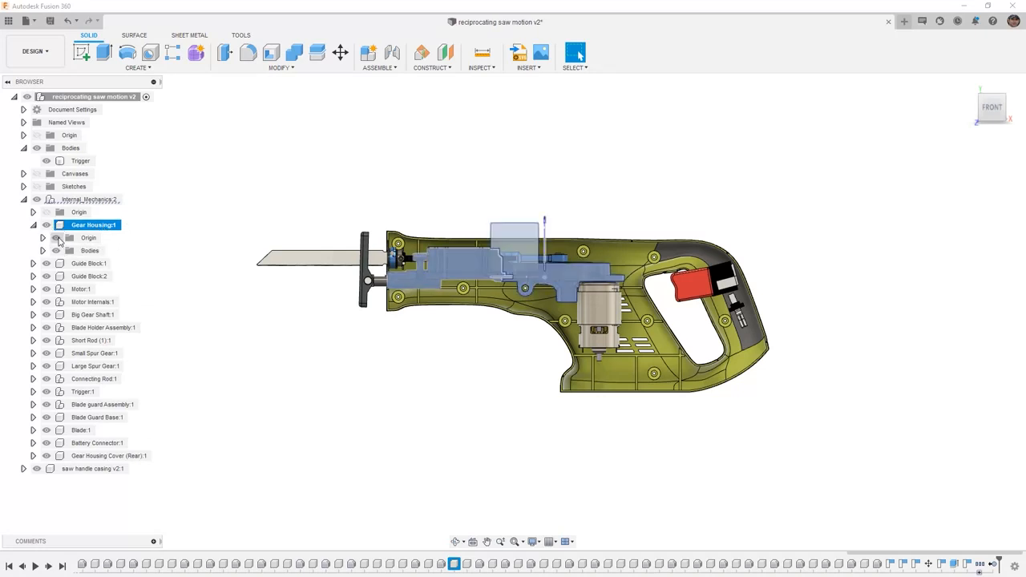
pyautogui.click(361, 202)
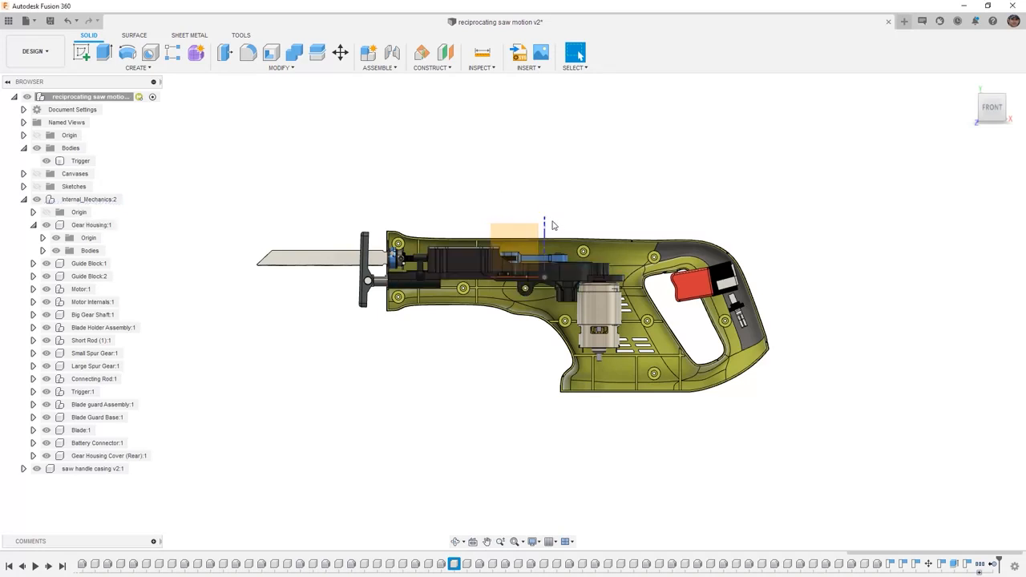
# Step: Move the Gear Housing out of the saw, then revert its position and hide its origin
pyautogui.moveTo(472, 272); pyautogui.dragTo(300, 401)
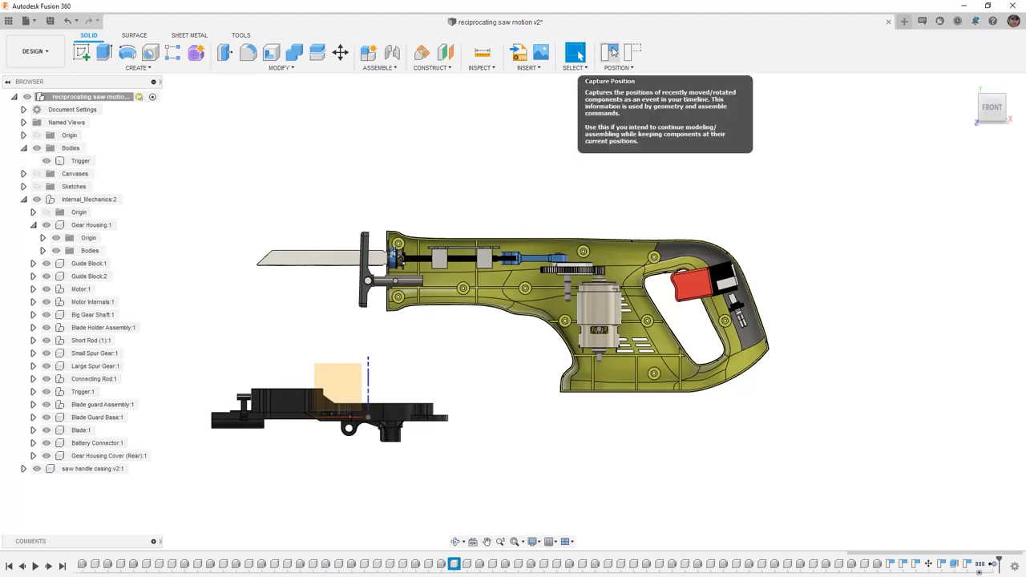
pyautogui.click(632, 53)
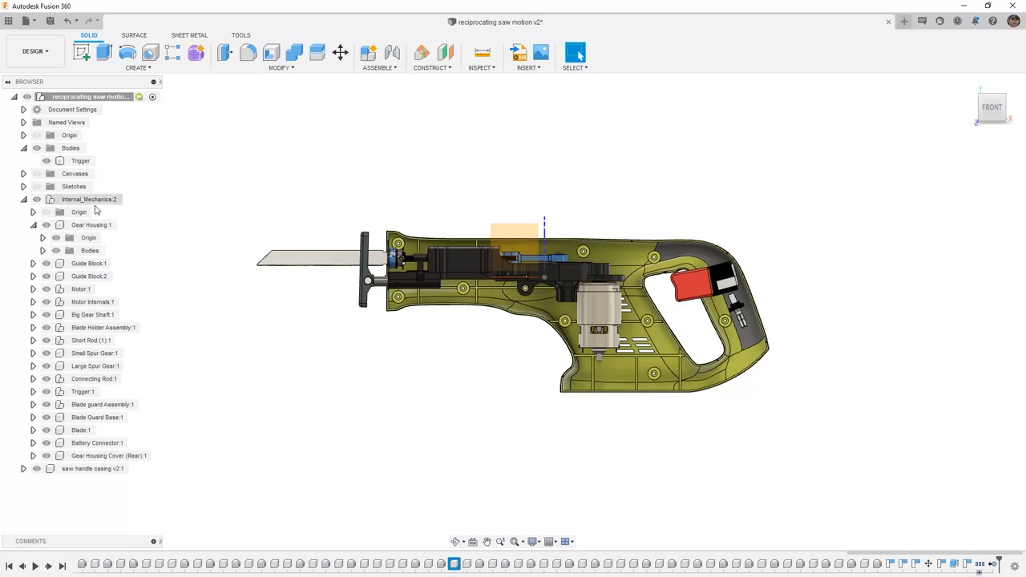
pyautogui.click(58, 240)
pyautogui.click(57, 239)
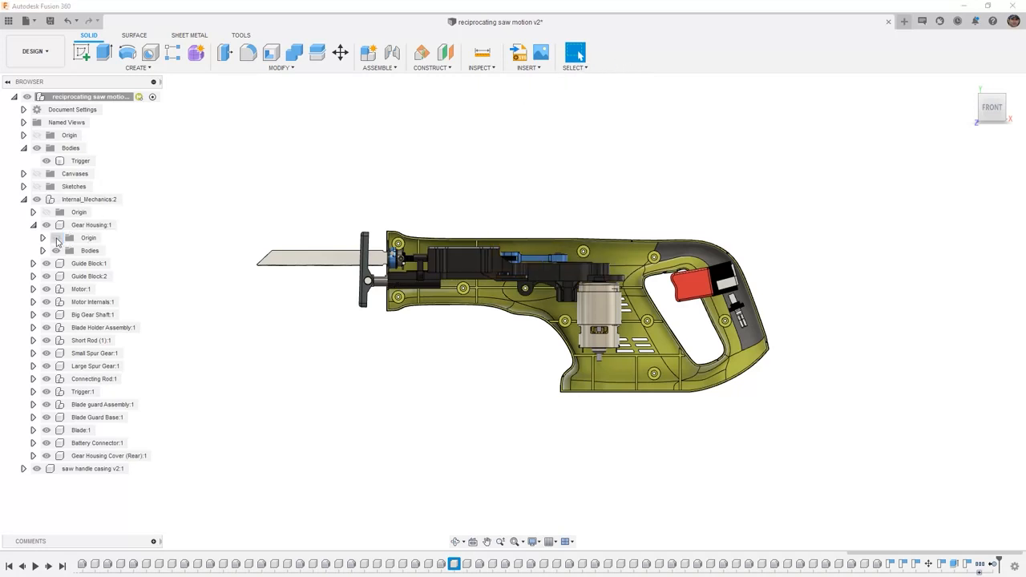
# Step: Create an empty internal component of the Standard type under the top-level assembly, with Activate enabled
pyautogui.click(76, 161)
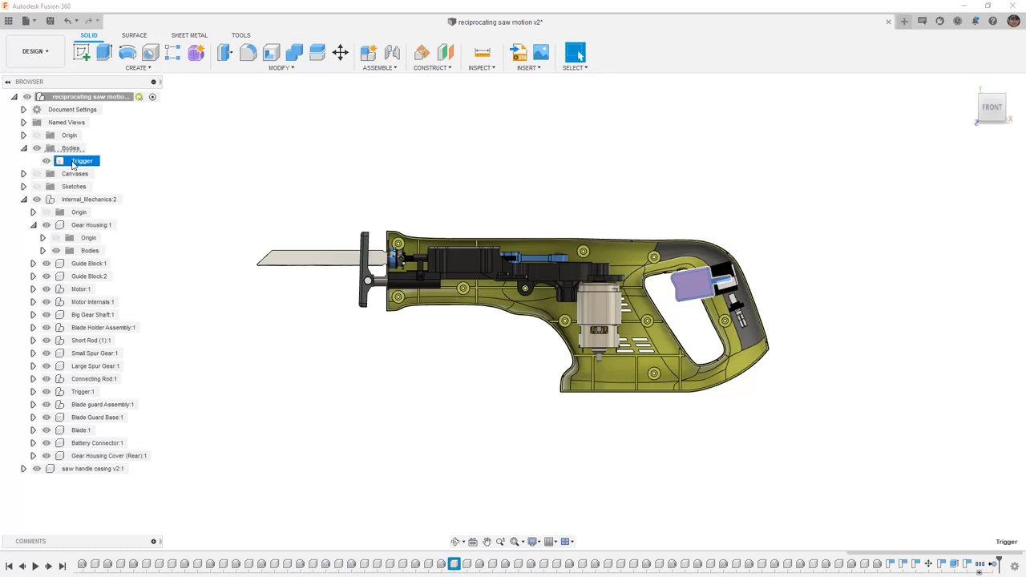
pyautogui.click(119, 157)
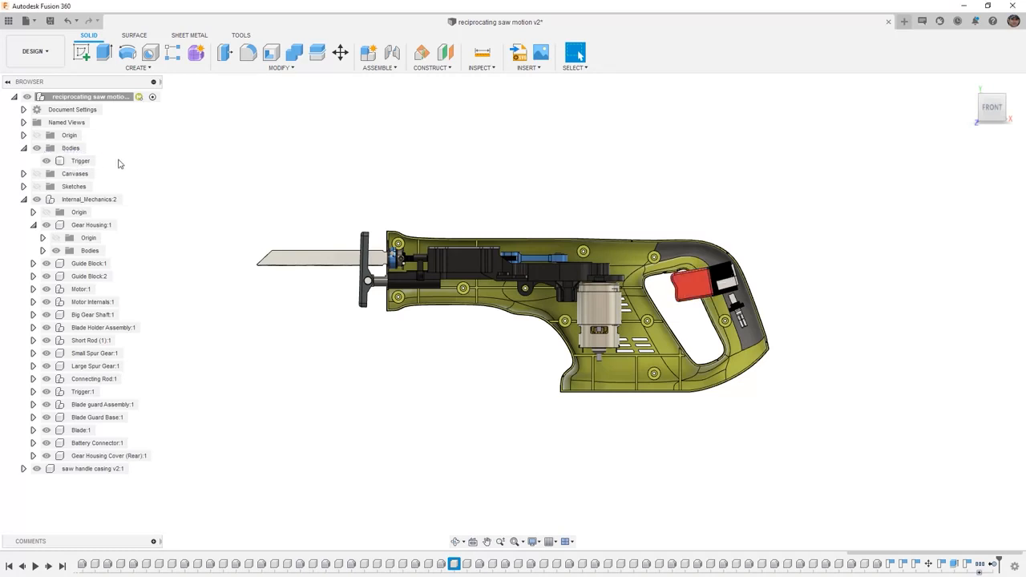
pyautogui.click(386, 69)
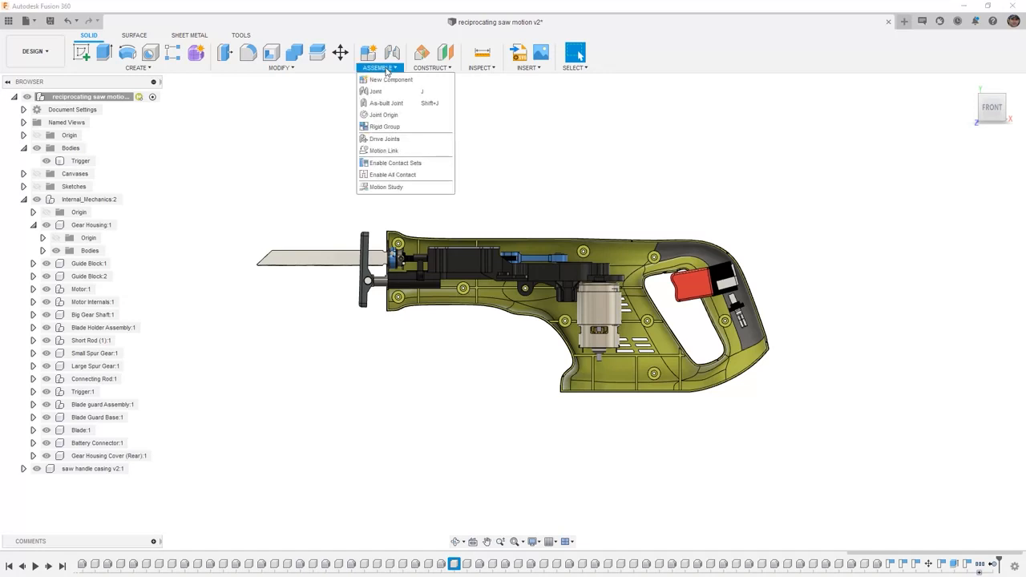
pyautogui.click(390, 81)
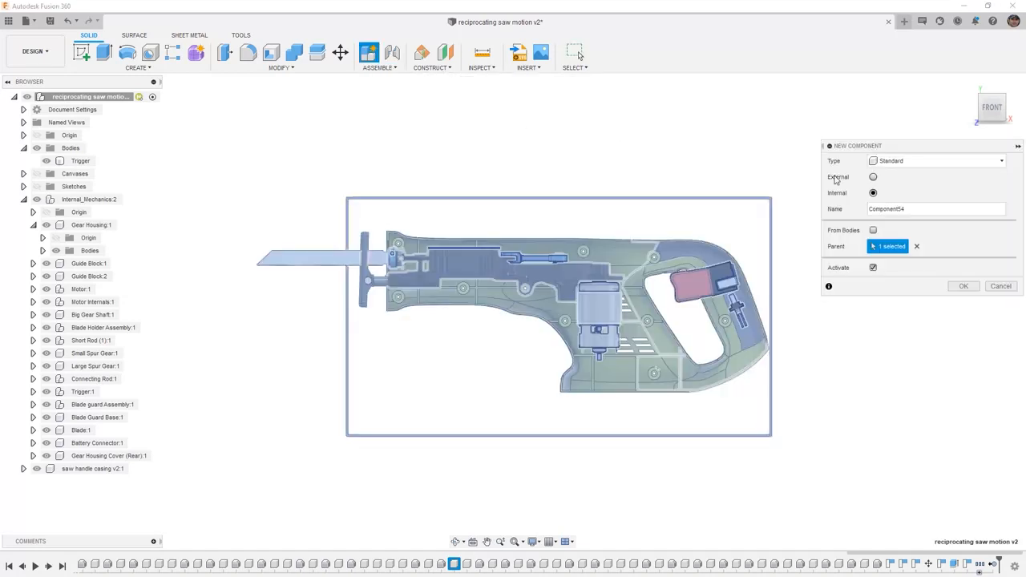
pyautogui.click(902, 163)
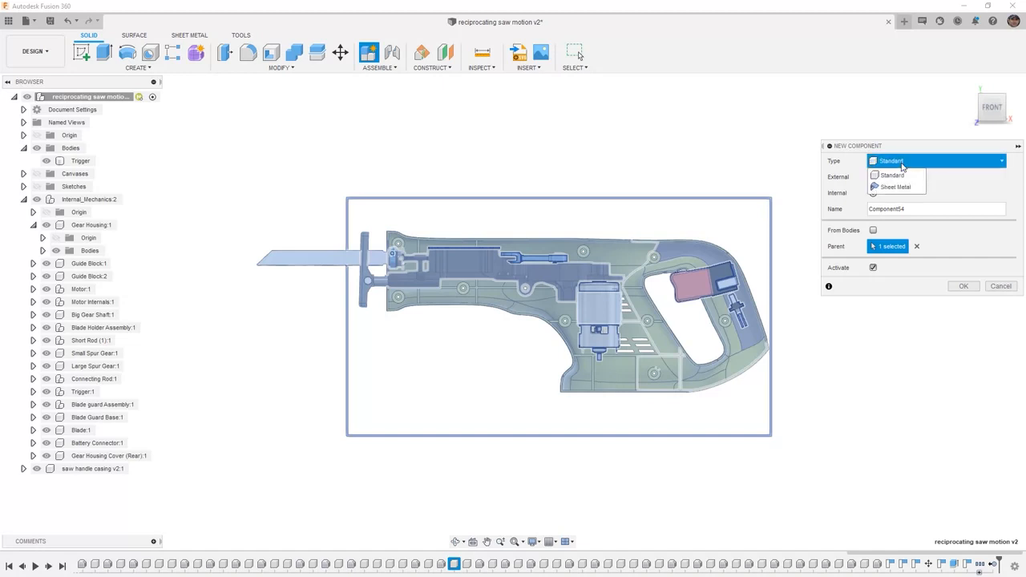
pyautogui.click(950, 188)
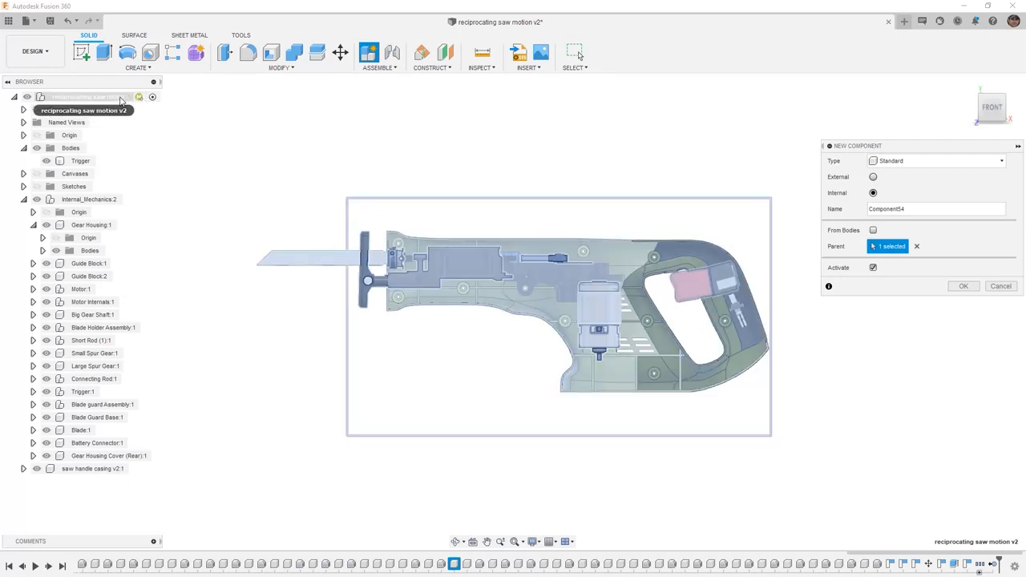
pyautogui.click(961, 286)
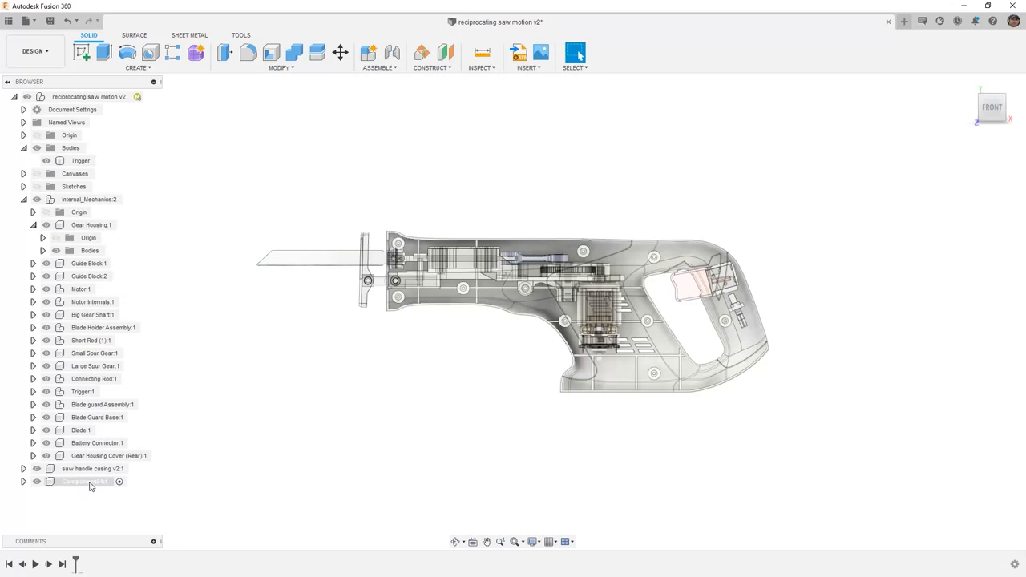
# Step: Sketch a two-point rectangle on the front plane below the saw and extrude it as a new body
pyautogui.click(81, 52)
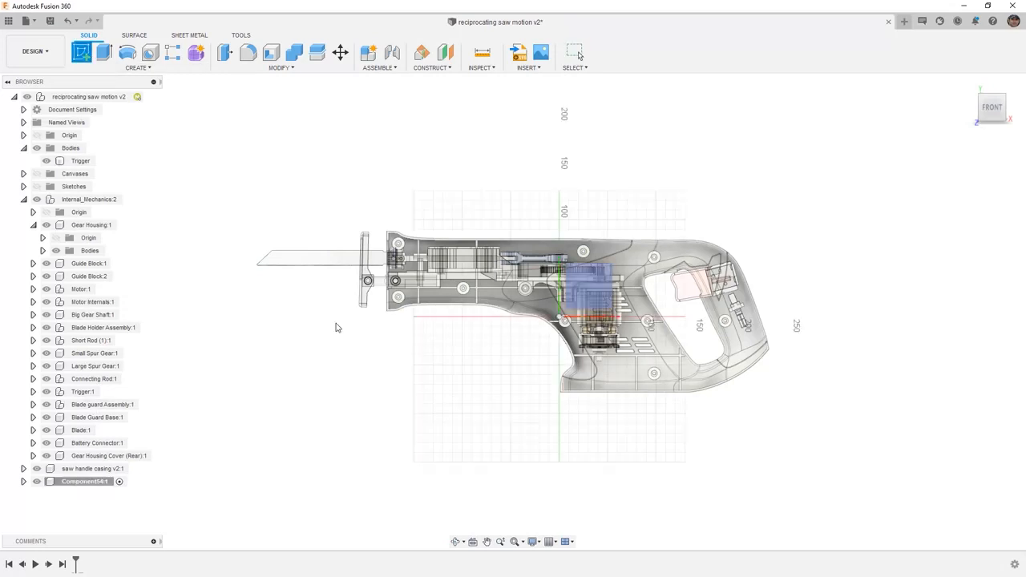
pyautogui.click(444, 396)
pyautogui.press('r')
pyautogui.click(433, 391)
pyautogui.click(481, 431)
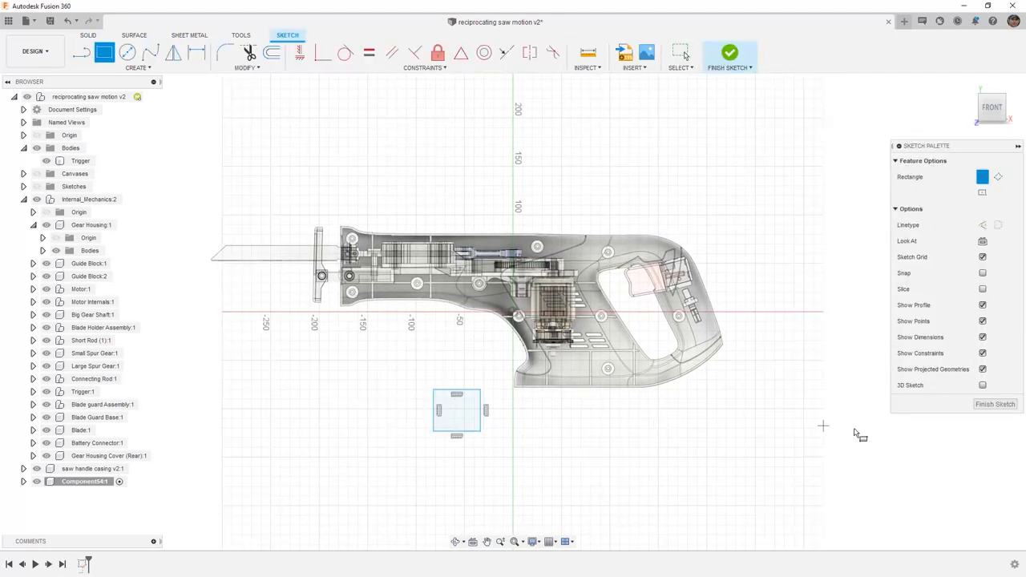
pyautogui.click(979, 411)
pyautogui.press('e')
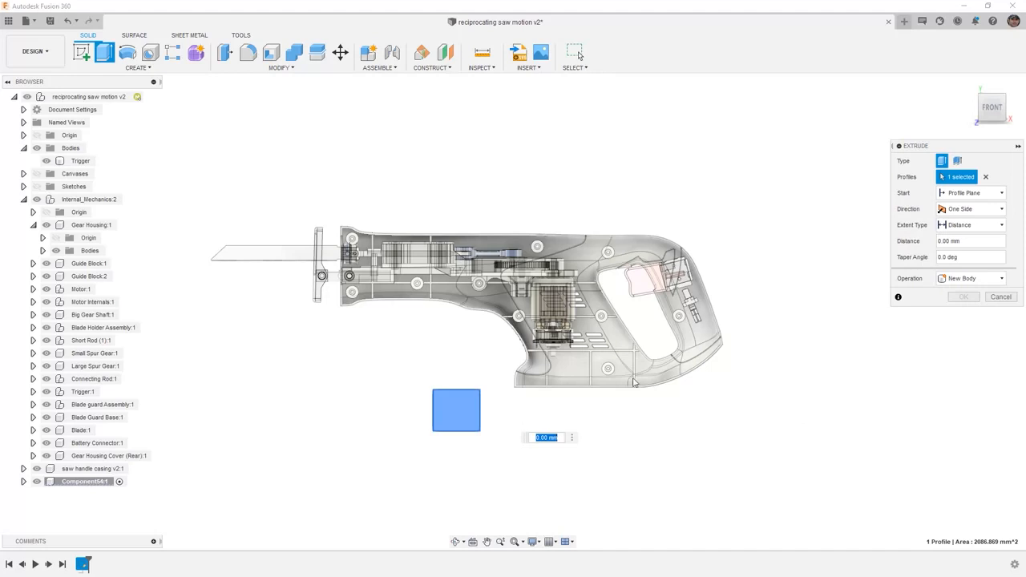
pyautogui.press('Escape')
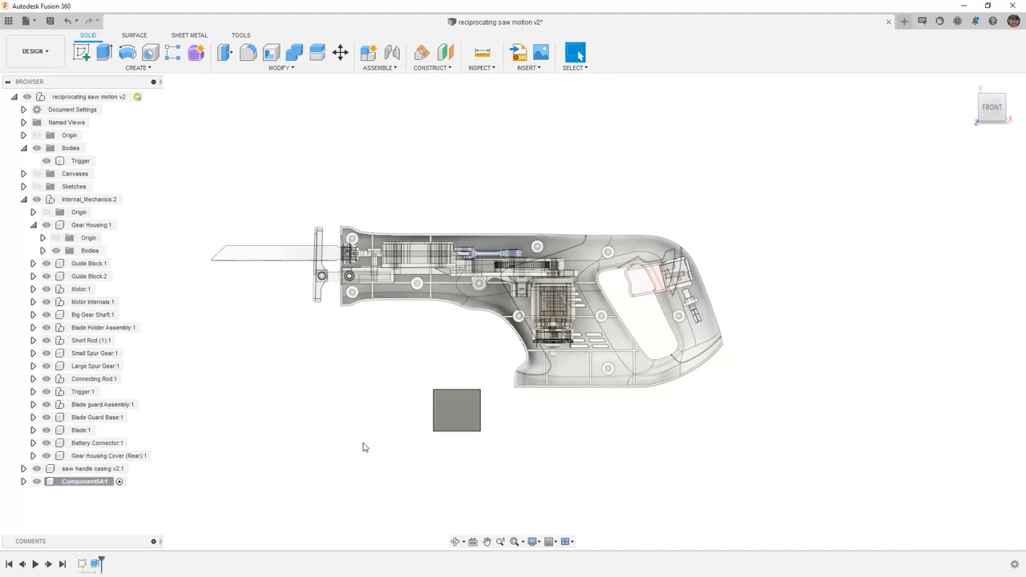
# Step: Expand the new component's Bodies folder, then try moving the box and revert its position
pyautogui.click(23, 481)
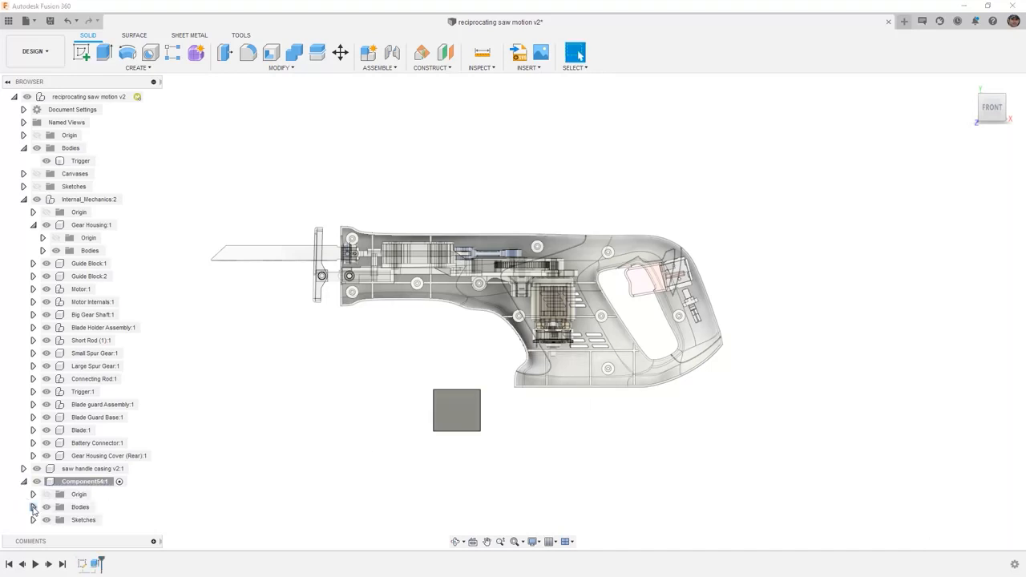
pyautogui.click(32, 508)
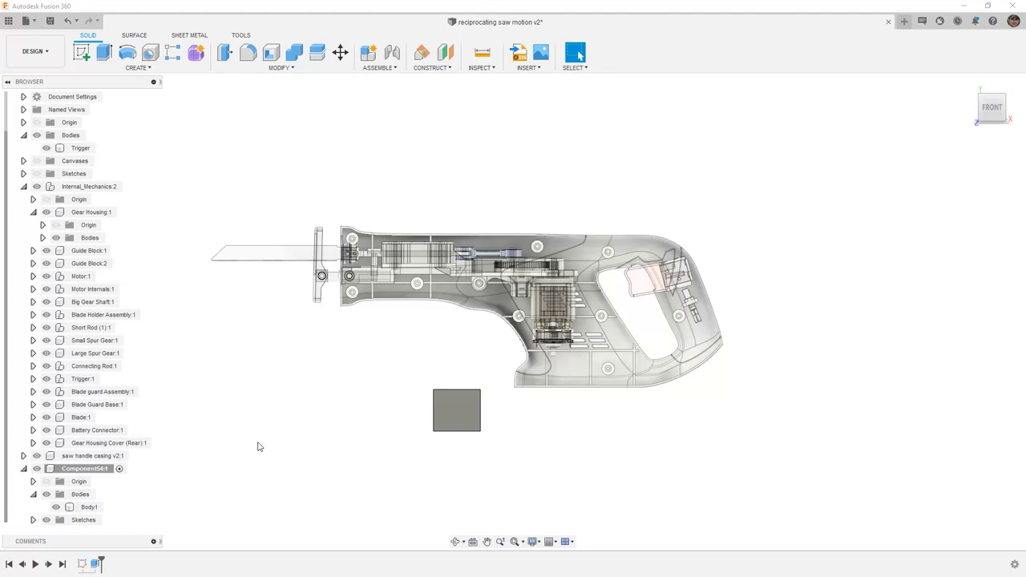
pyautogui.moveTo(442, 416); pyautogui.dragTo(407, 370)
pyautogui.click(632, 56)
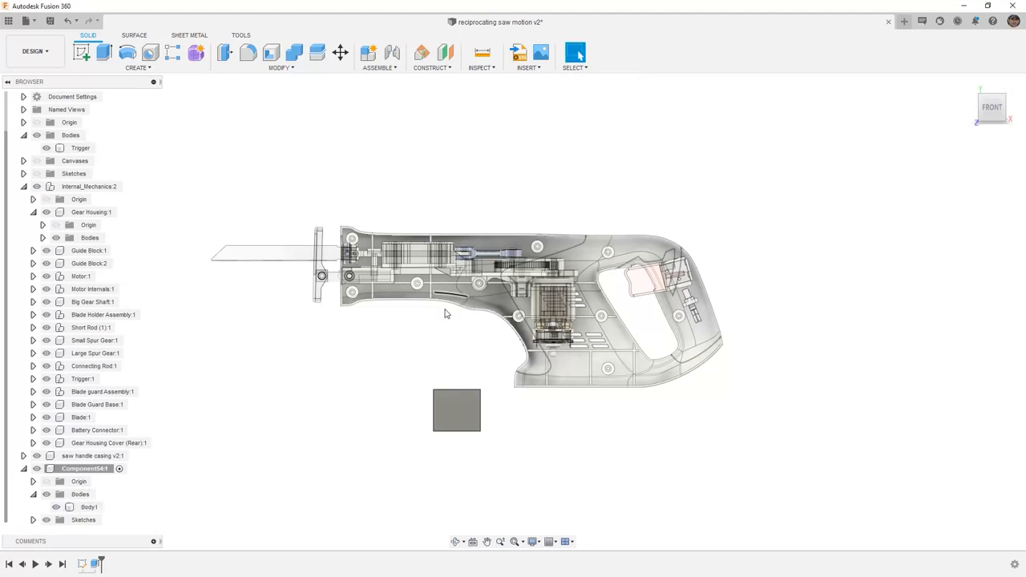
# Step: Delete the box's extrusion and its rectangle sketch from the new component's timeline
pyautogui.click(94, 564)
pyautogui.press('Delete')
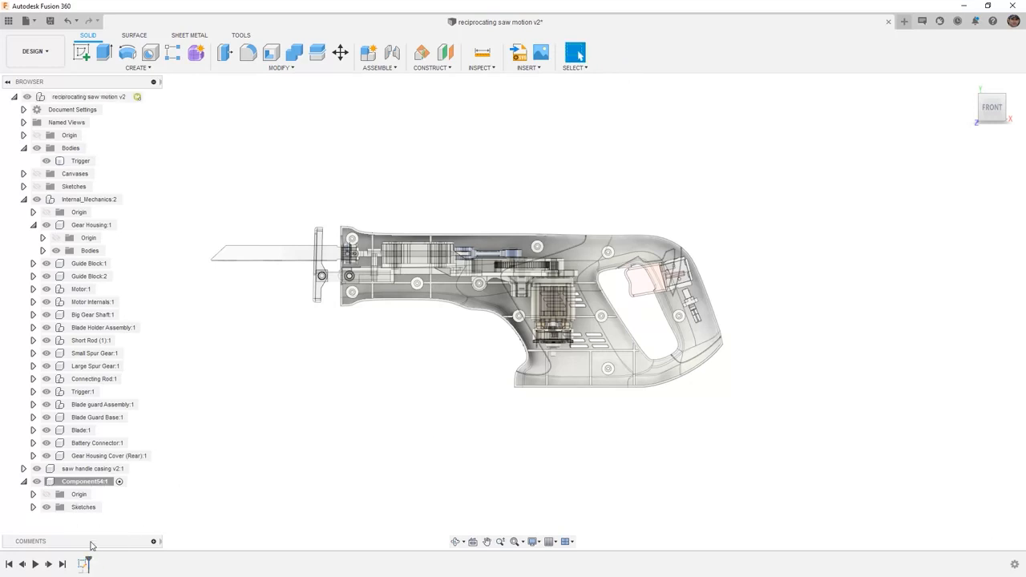
pyautogui.click(84, 564)
pyautogui.press('Delete')
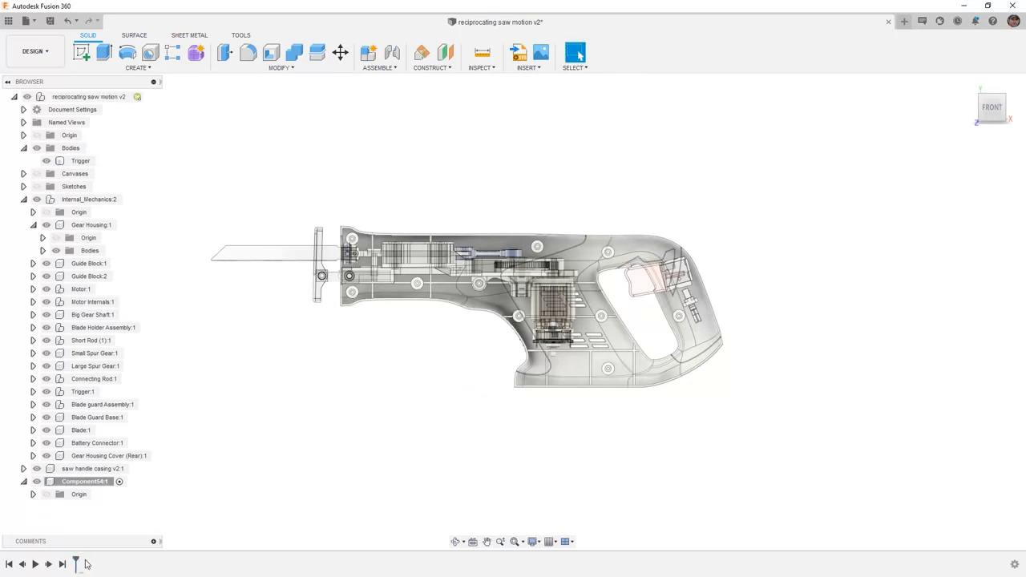
# Step: Reactivate the top-level assembly and create a component from the Trigger body
pyautogui.click(74, 485)
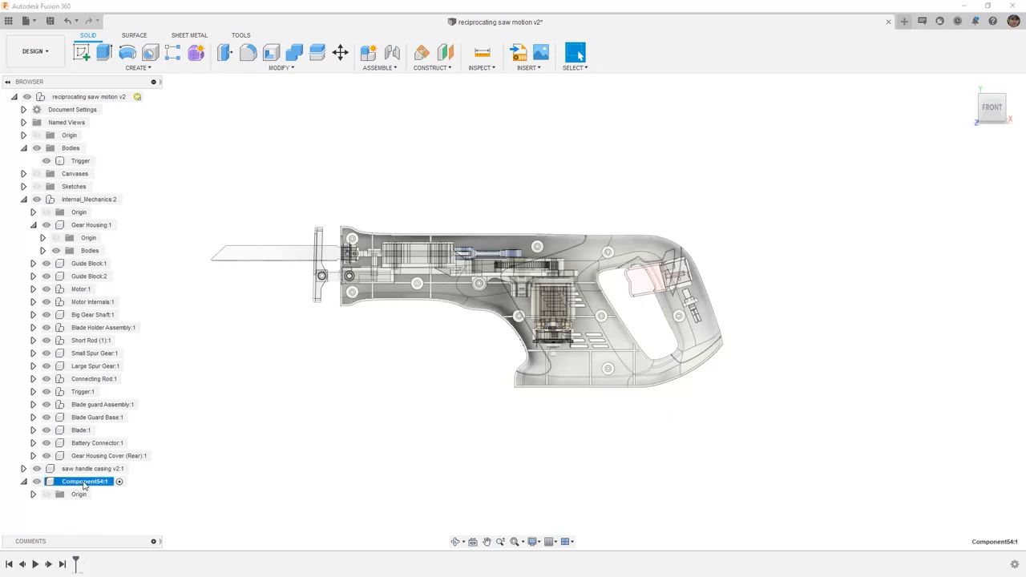
pyautogui.click(152, 97)
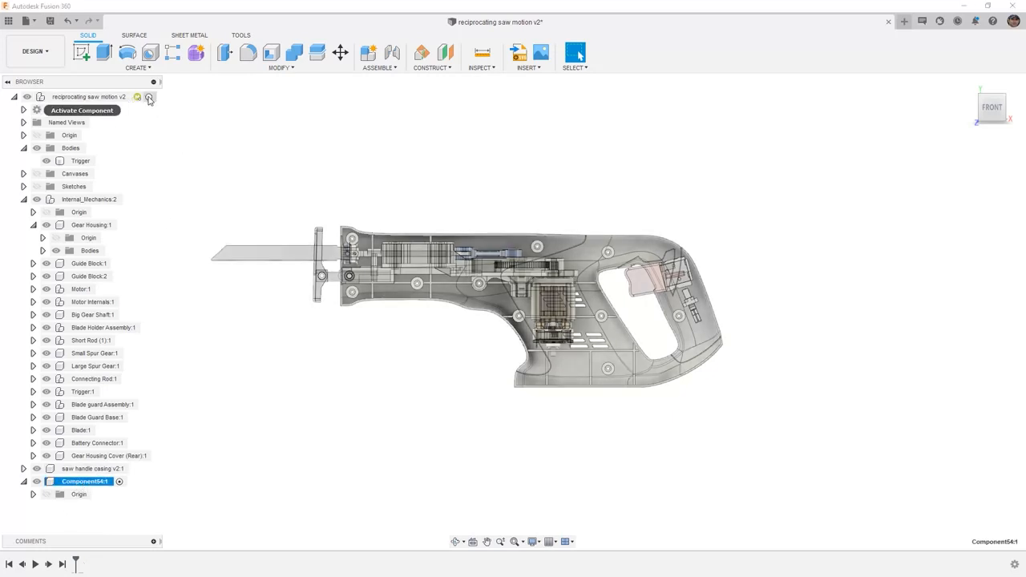
pyautogui.click(82, 162)
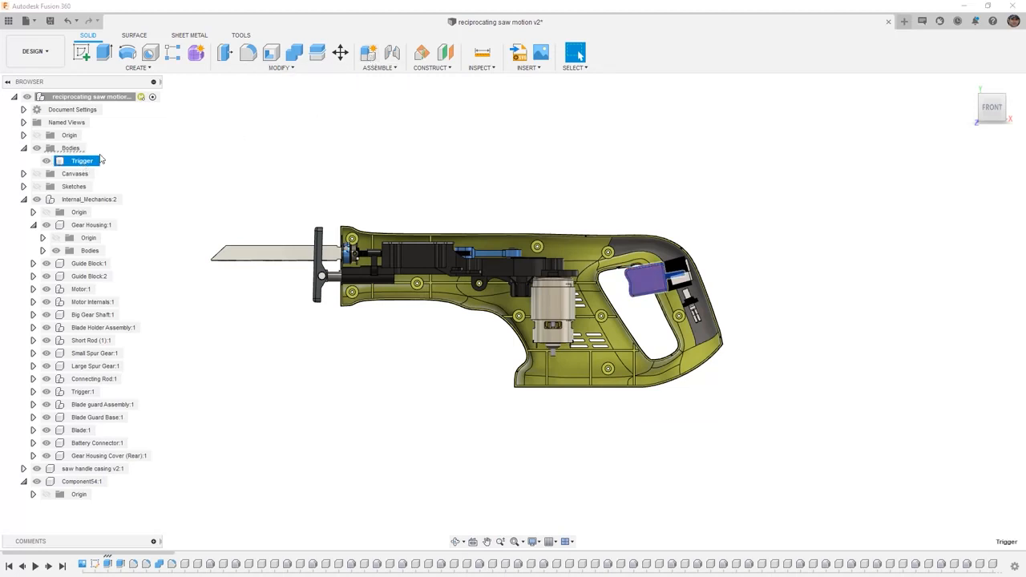
pyautogui.rightClick(76, 164)
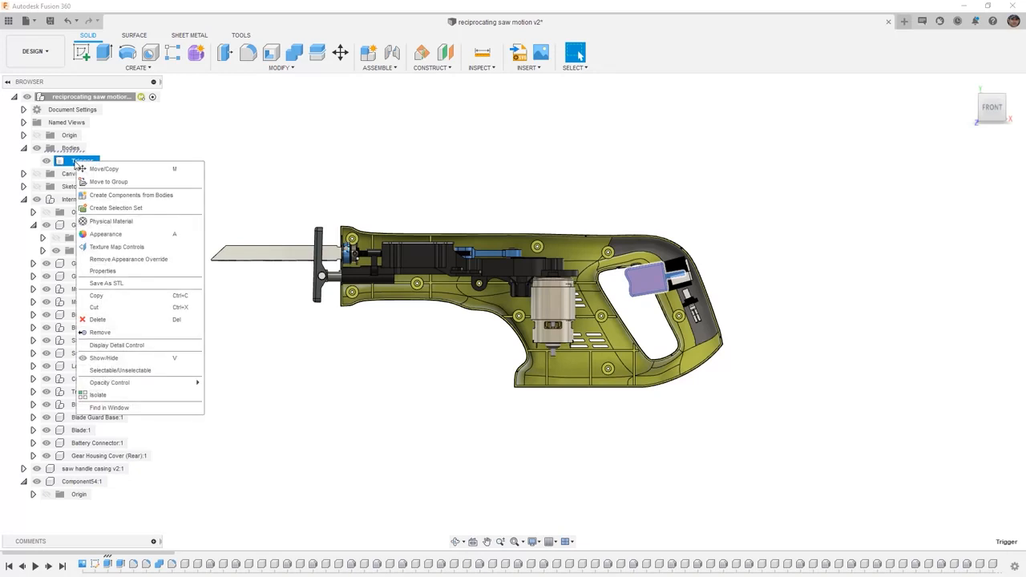
pyautogui.click(112, 194)
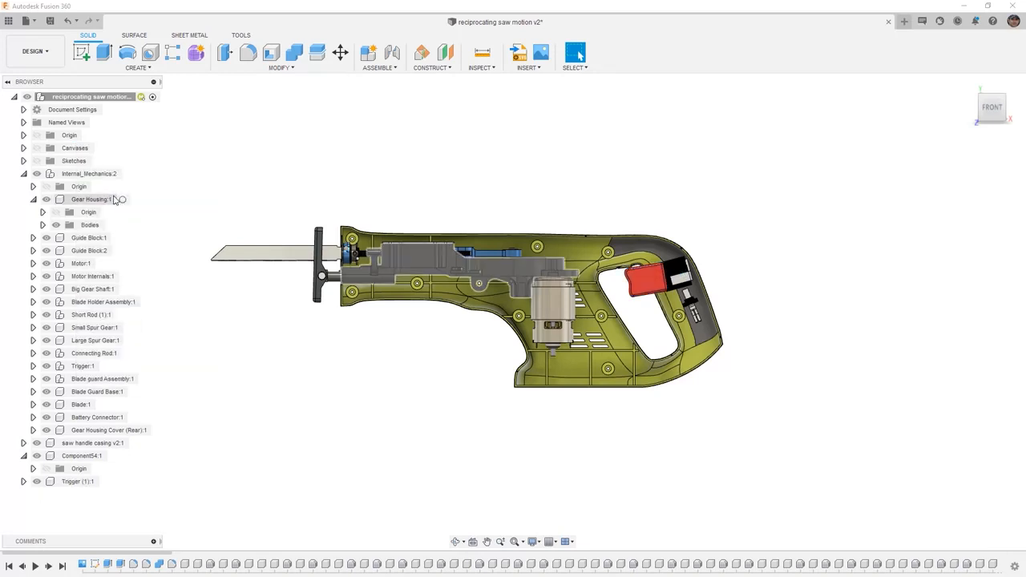
# Step: Expand the Trigger (1) component and its Bodies folder, and move the trigger out of the handle to above the saw
pyautogui.click(79, 483)
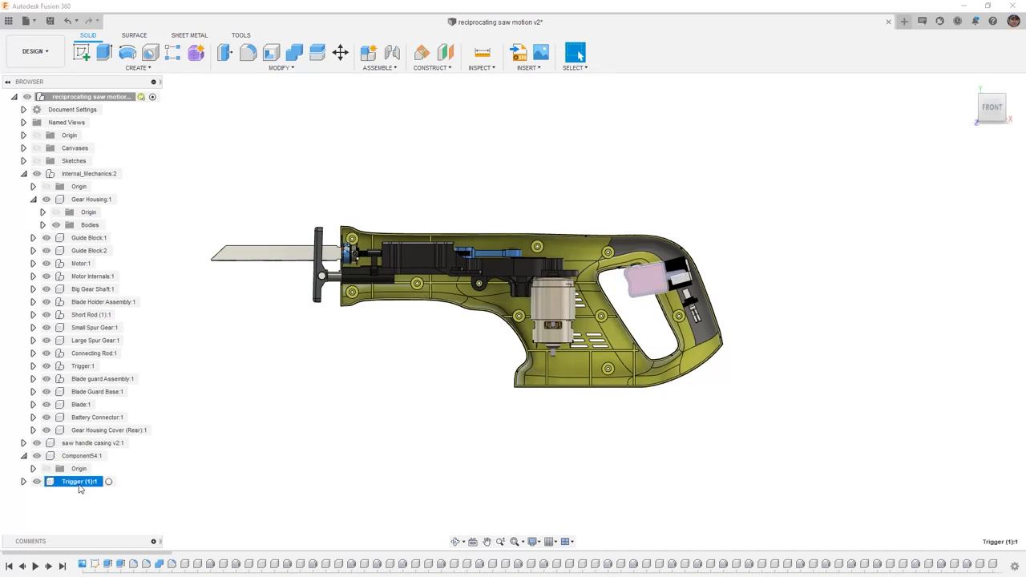
pyautogui.click(23, 481)
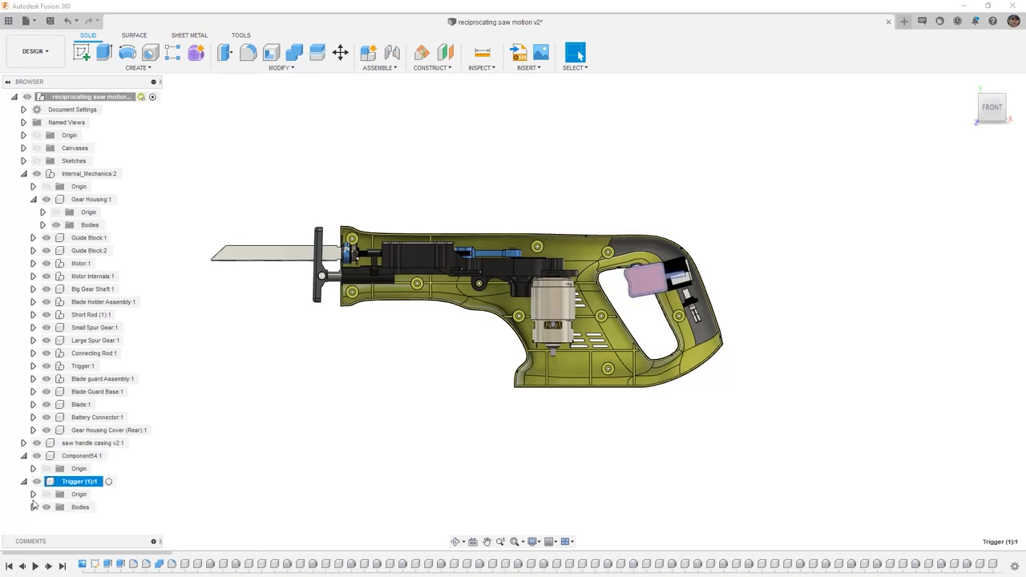
pyautogui.click(32, 507)
pyautogui.click(649, 287)
pyautogui.moveTo(649, 287); pyautogui.dragTo(448, 193)
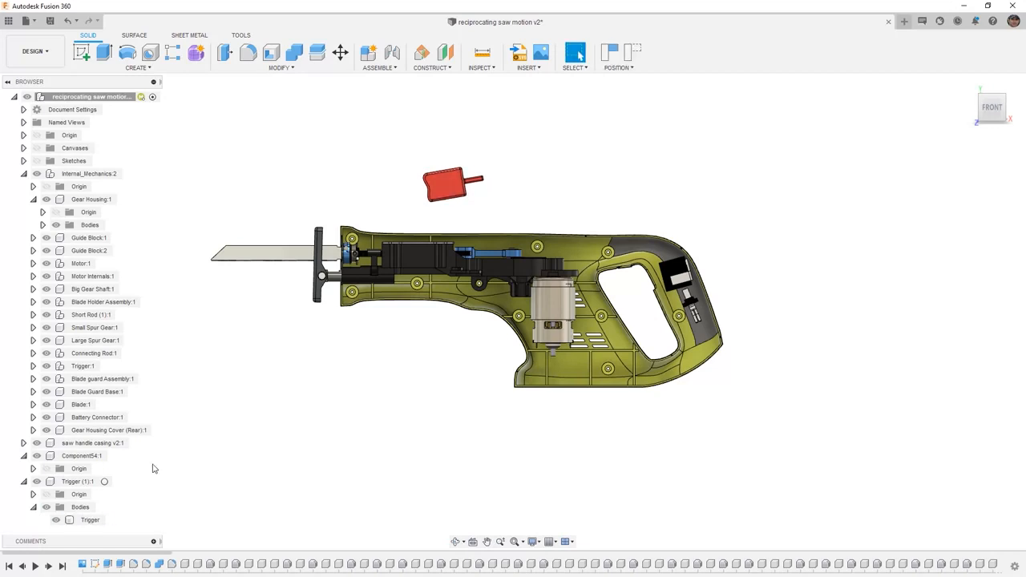
# Step: Show the origin of the Trigger (1) component and move the component to above the handle
pyautogui.click(46, 496)
pyautogui.click(46, 497)
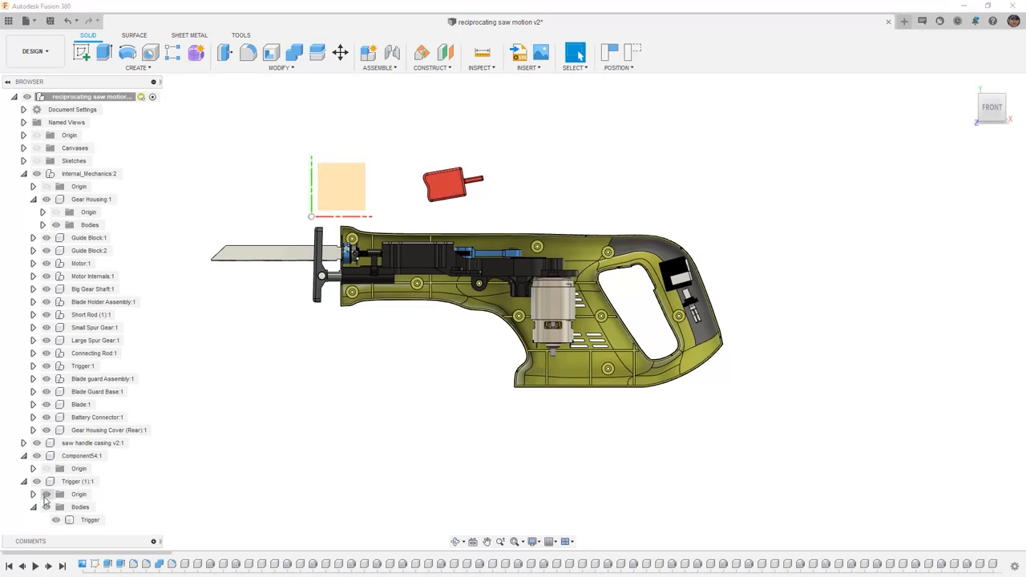
pyautogui.moveTo(451, 188); pyautogui.dragTo(673, 182)
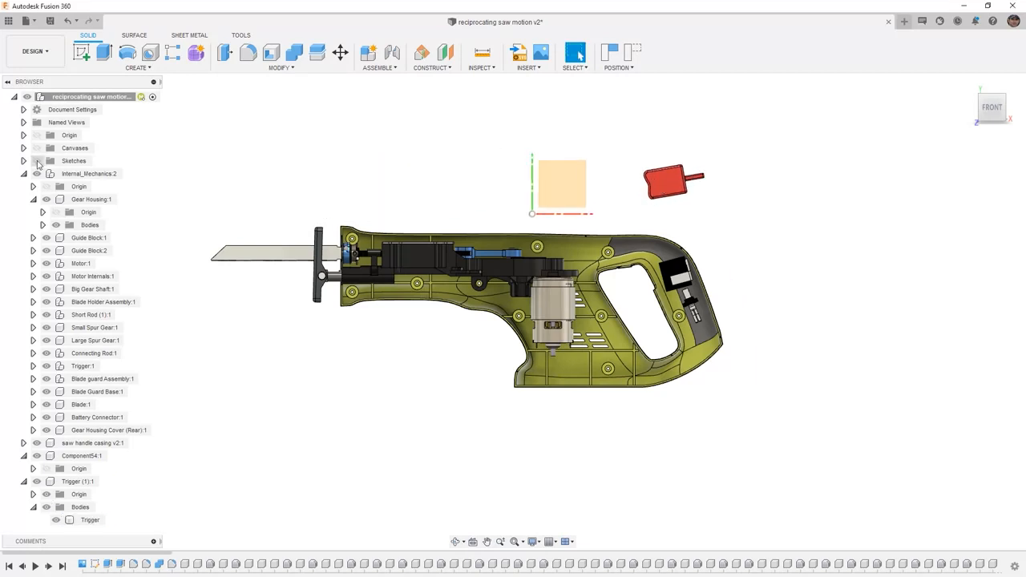
# Step: Revert the Trigger (1) component to its original position with the top-level assembly's origin shown, and hide the origins
pyautogui.click(36, 135)
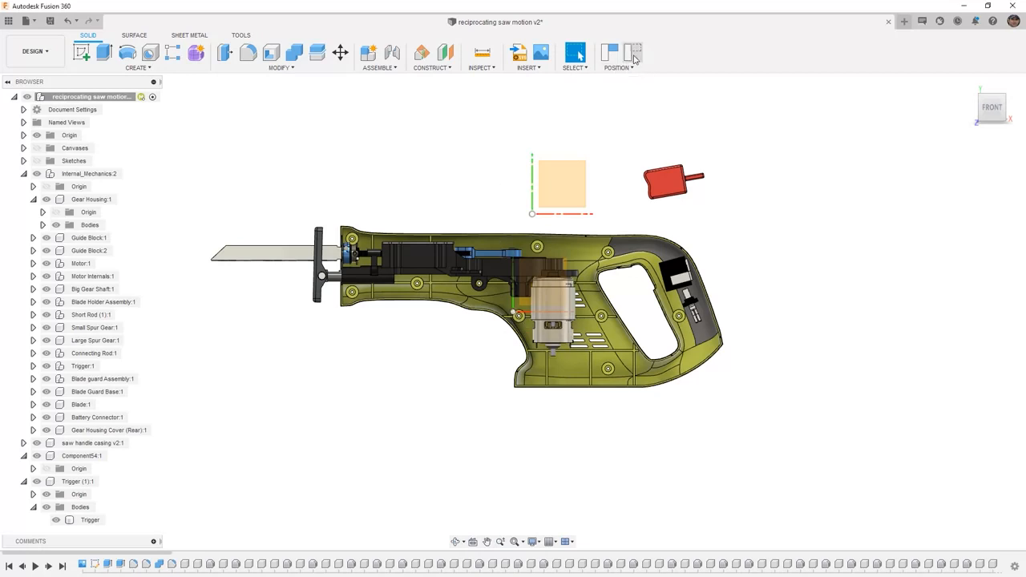
pyautogui.click(632, 53)
pyautogui.click(651, 282)
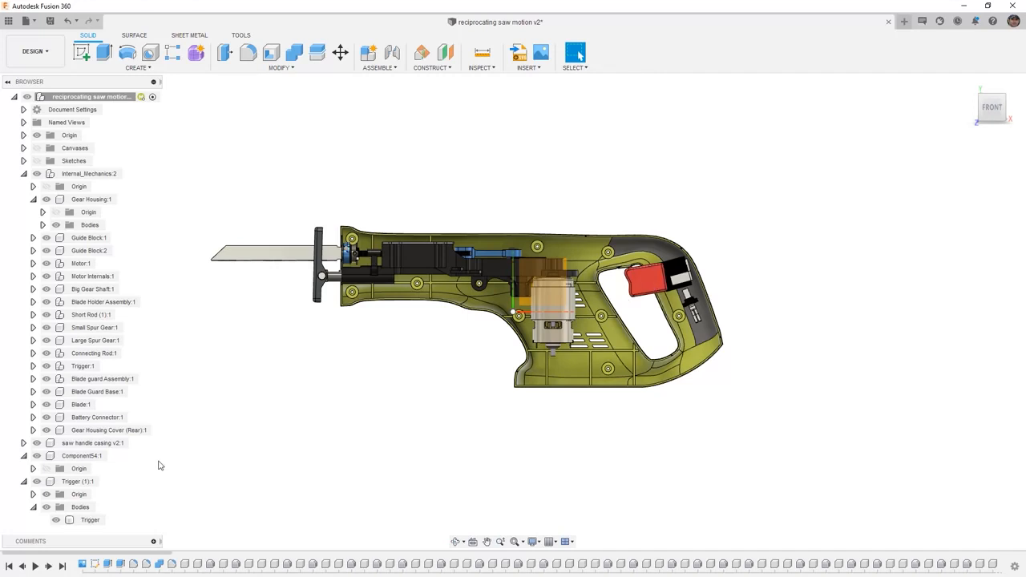
pyautogui.click(64, 134)
pyautogui.click(37, 136)
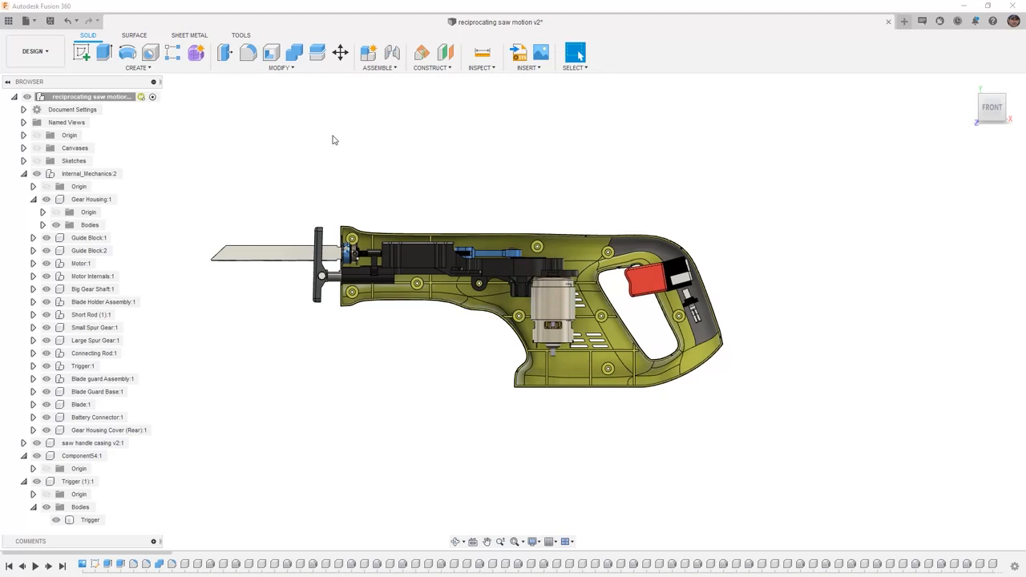
# Step: Activate the Trigger (1) component, isolate it and end the isolation
pyautogui.click(104, 484)
pyautogui.click(104, 481)
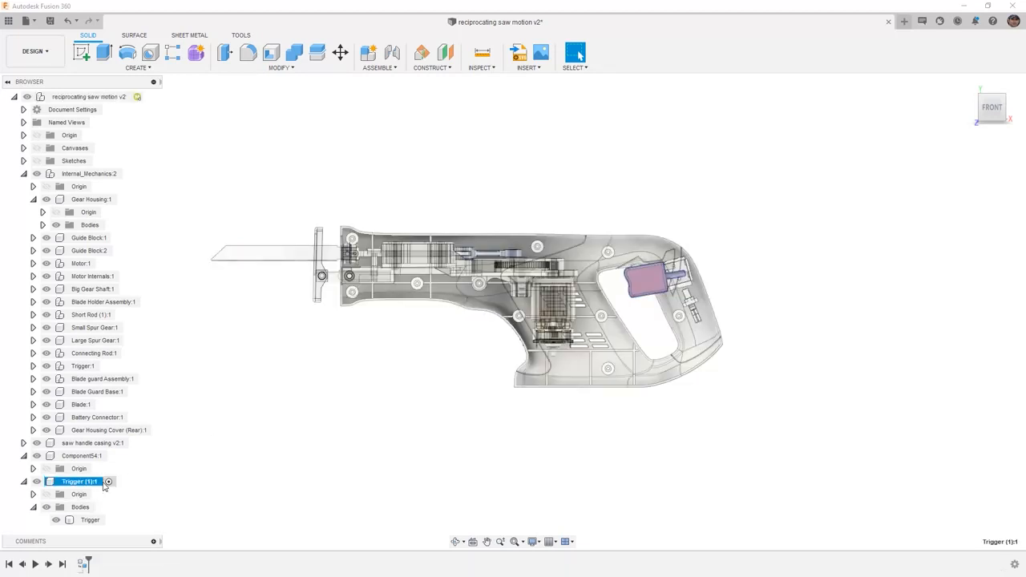
pyautogui.click(366, 414)
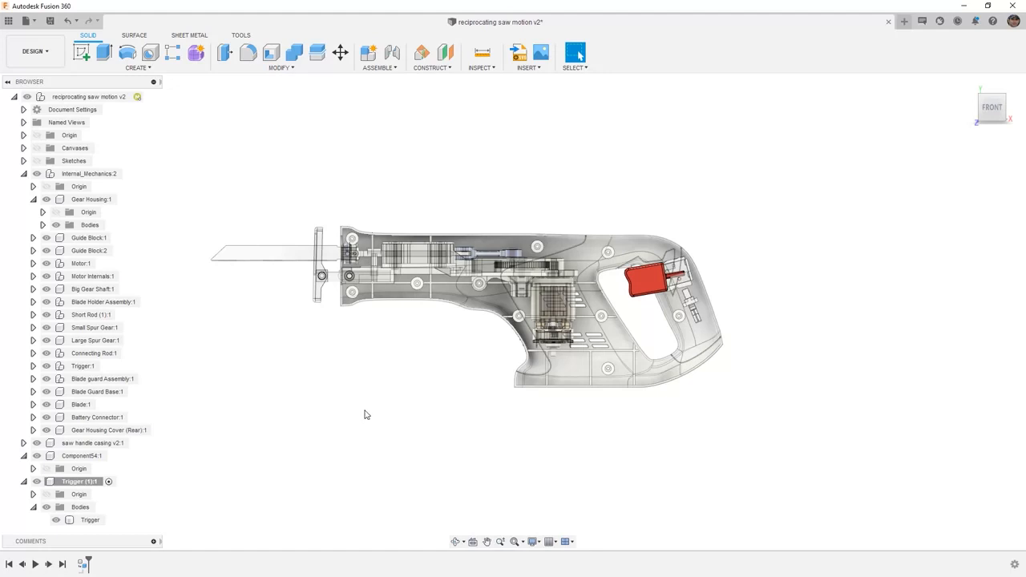
pyautogui.rightClick(88, 482)
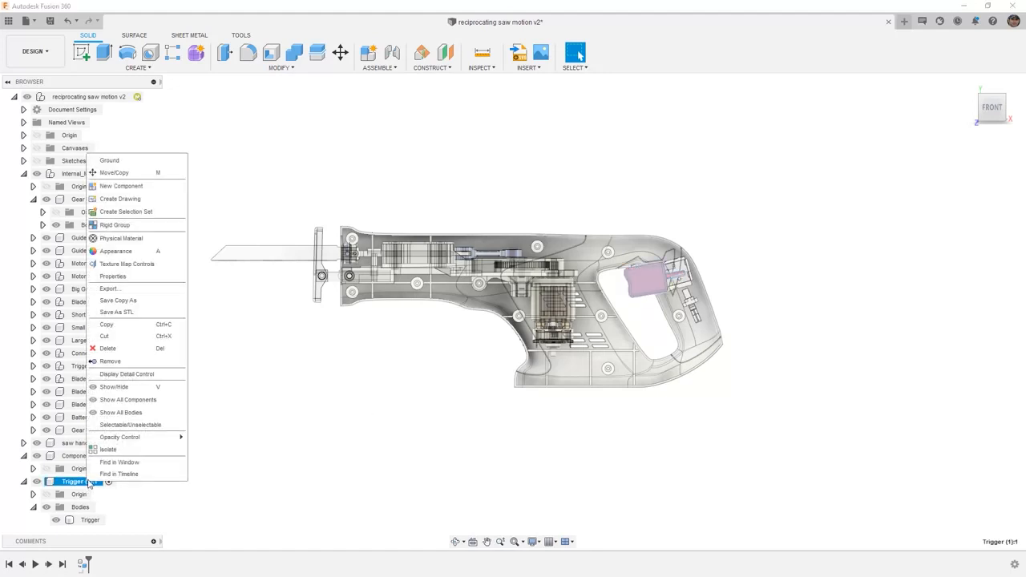
pyautogui.click(108, 449)
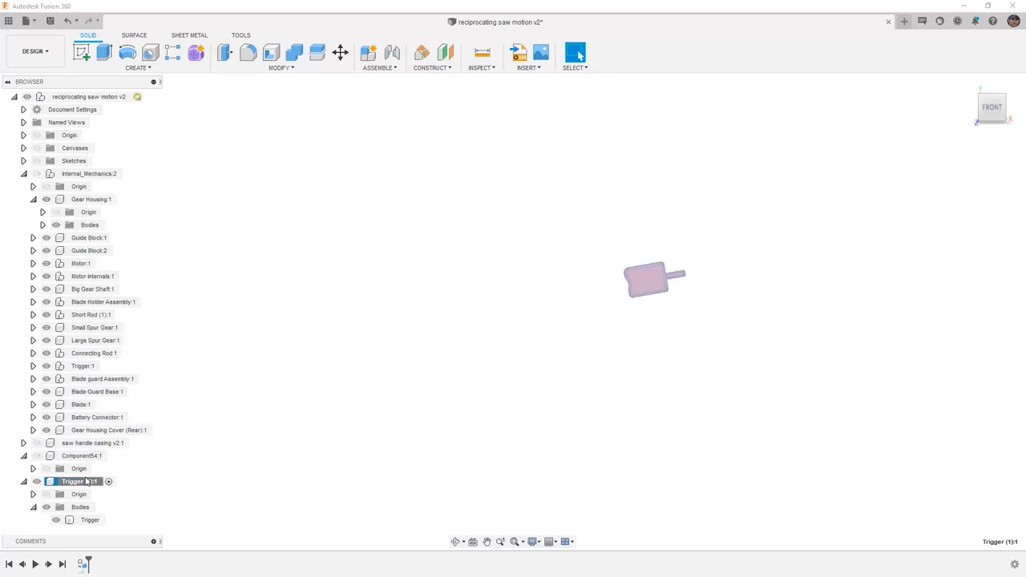
pyautogui.rightClick(87, 482)
pyautogui.click(113, 453)
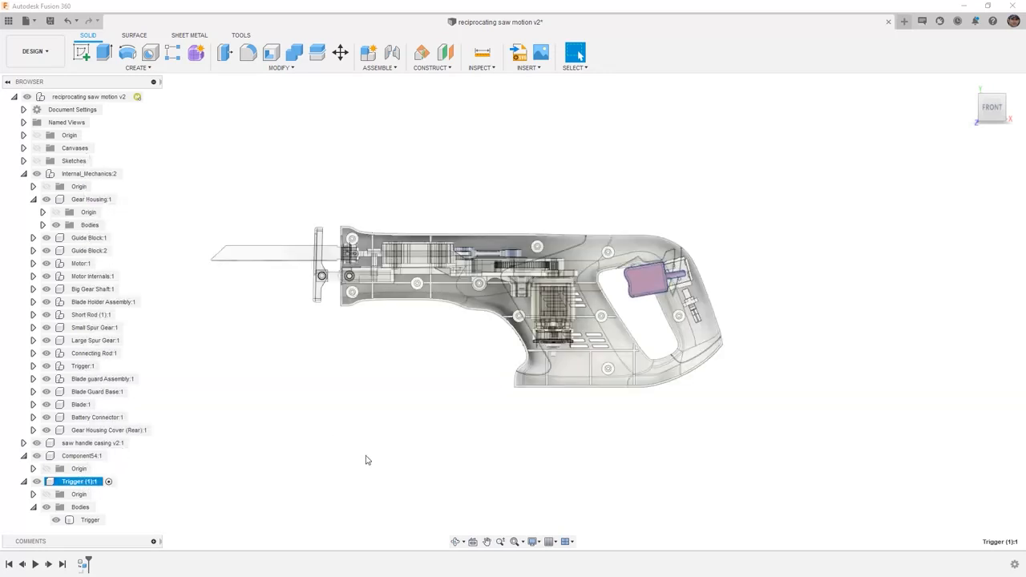
# Step: Reactivate the top-level assembly and collapse the Component54 and Trigger (1) branches in the browser
pyautogui.click(146, 97)
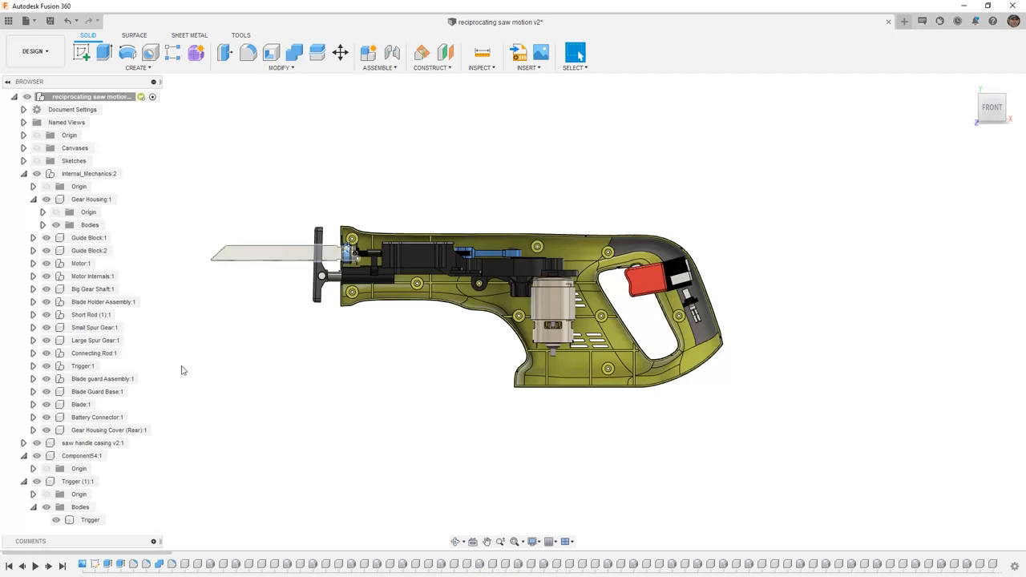
pyautogui.click(23, 455)
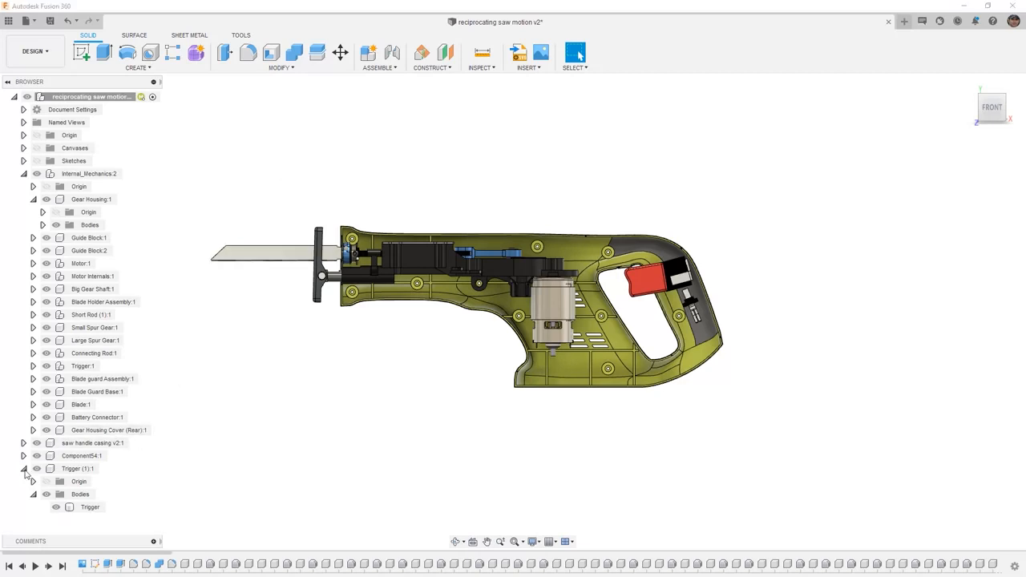
pyautogui.click(23, 469)
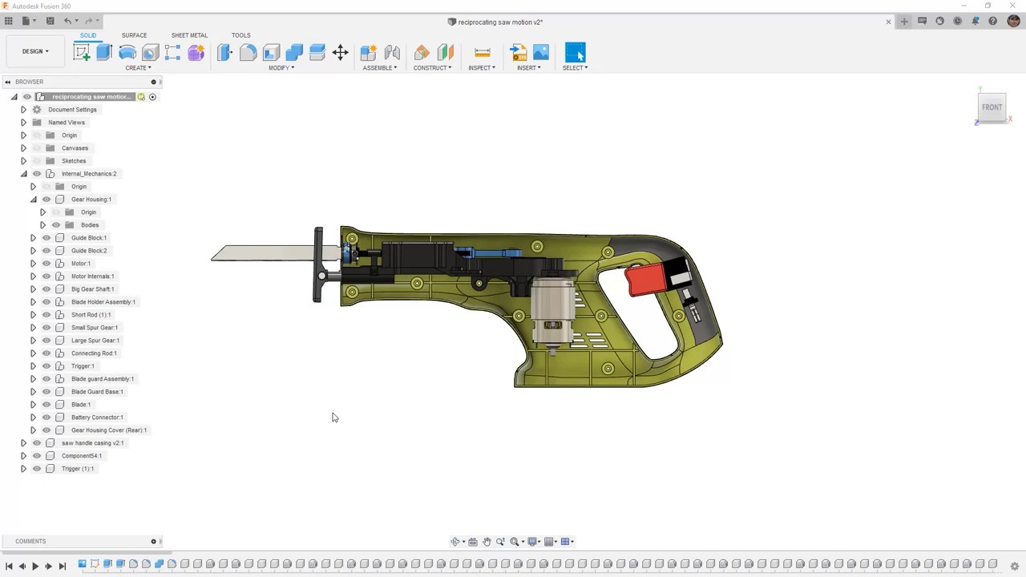
# Step: Pull the red trigger component out of its box toward the motor
pyautogui.scroll(5, 664, 276)
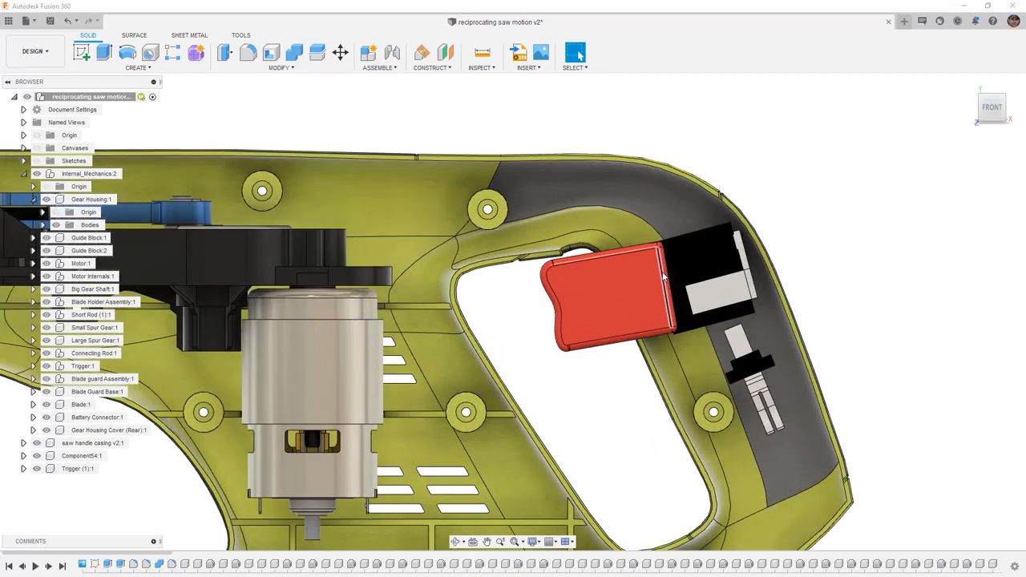
pyautogui.moveTo(646, 280); pyautogui.dragTo(547, 293)
pyautogui.keyDown('shift'); pyautogui.moveTo(547, 293); pyautogui.dragTo(593, 321, button='middle'); pyautogui.keyUp('shift')
# Step: Ground the Trigger:1 subassembly that belongs to Internal_Mechanics
pyautogui.click(674, 256)
pyautogui.click(83, 368)
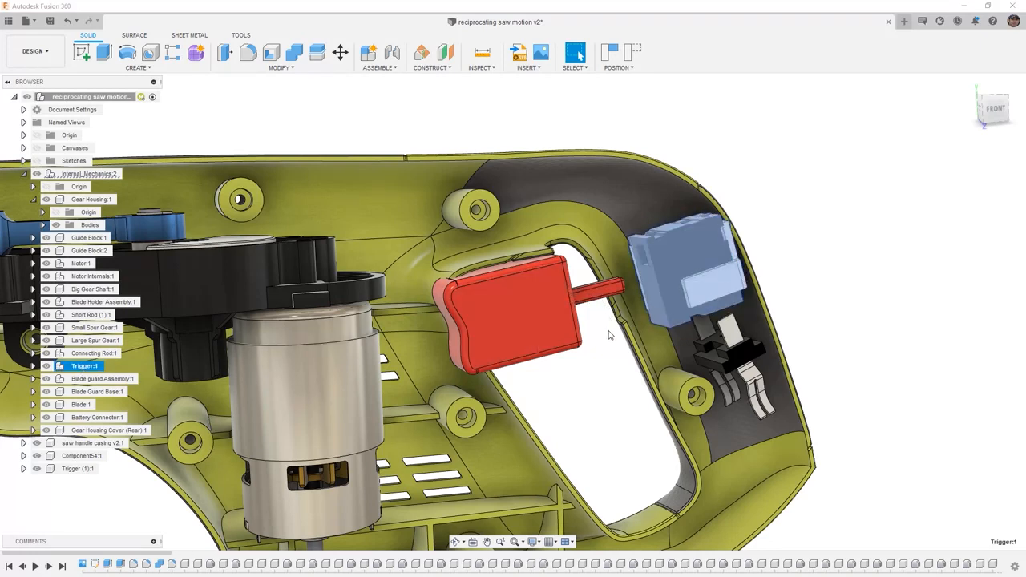
pyautogui.click(676, 257)
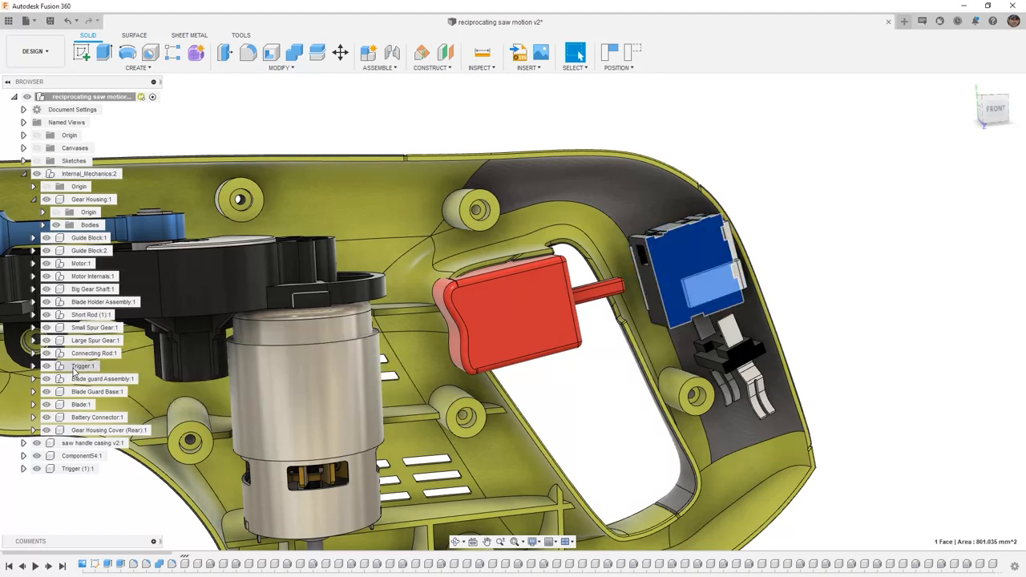
pyautogui.click(76, 367)
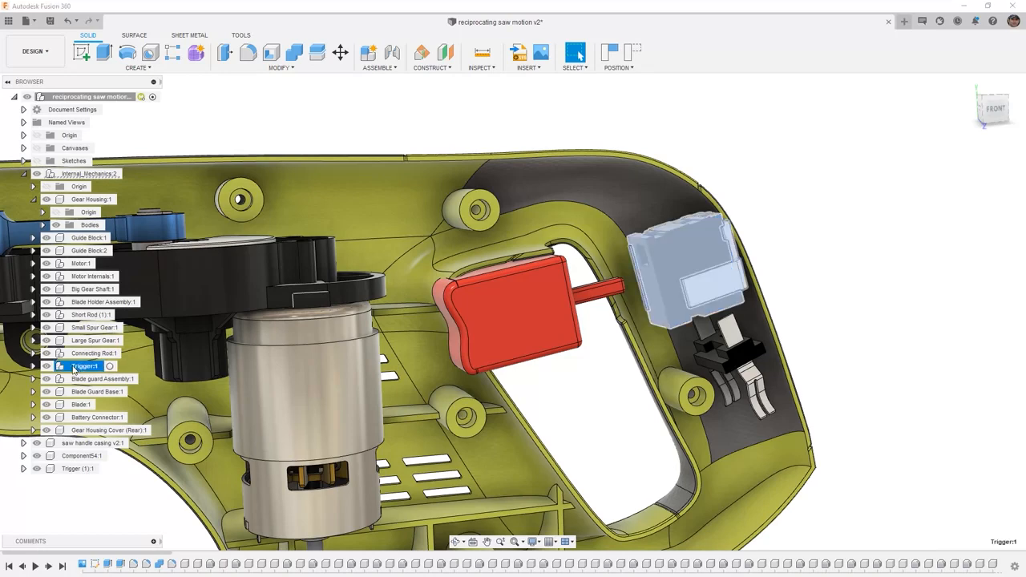
pyautogui.rightClick(79, 369)
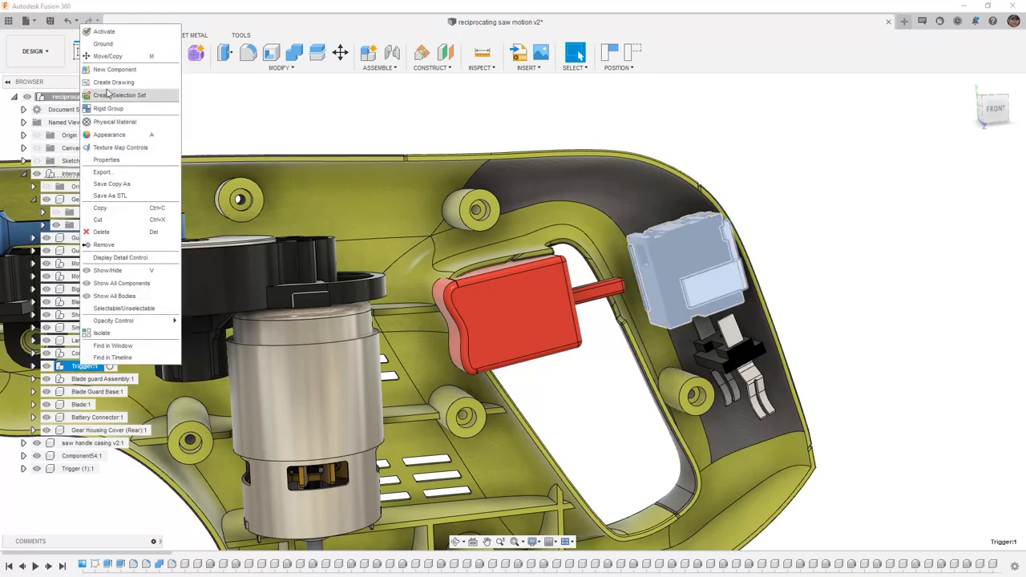
pyautogui.click(110, 46)
pyautogui.click(800, 218)
# Step: Try moving the black trigger box and its metal collar out of the handle
pyautogui.moveTo(677, 258); pyautogui.dragTo(682, 136)
pyautogui.moveTo(736, 252); pyautogui.dragTo(842, 146)
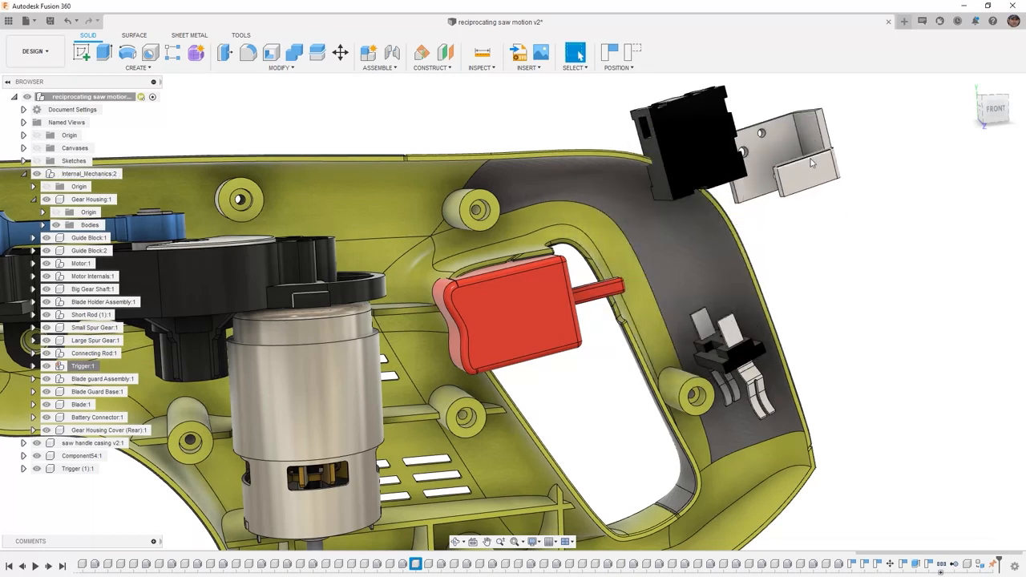
# Step: Expand Trigger:1 to select its Trigger Box and Trigger Box Collar components, and revert all moved parts to their original positions
pyautogui.click(34, 365)
pyautogui.click(93, 392)
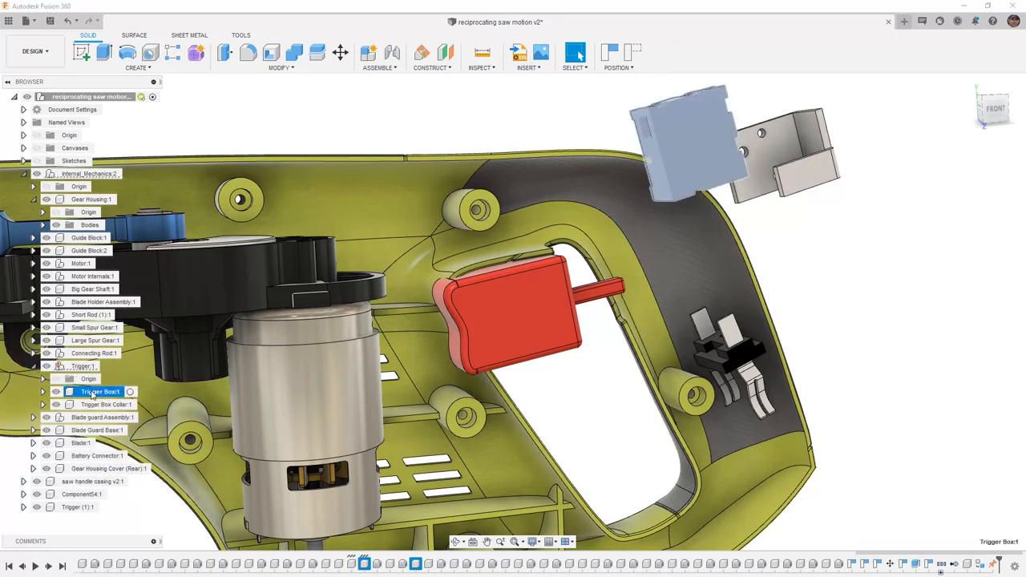
pyautogui.click(113, 405)
pyautogui.click(630, 56)
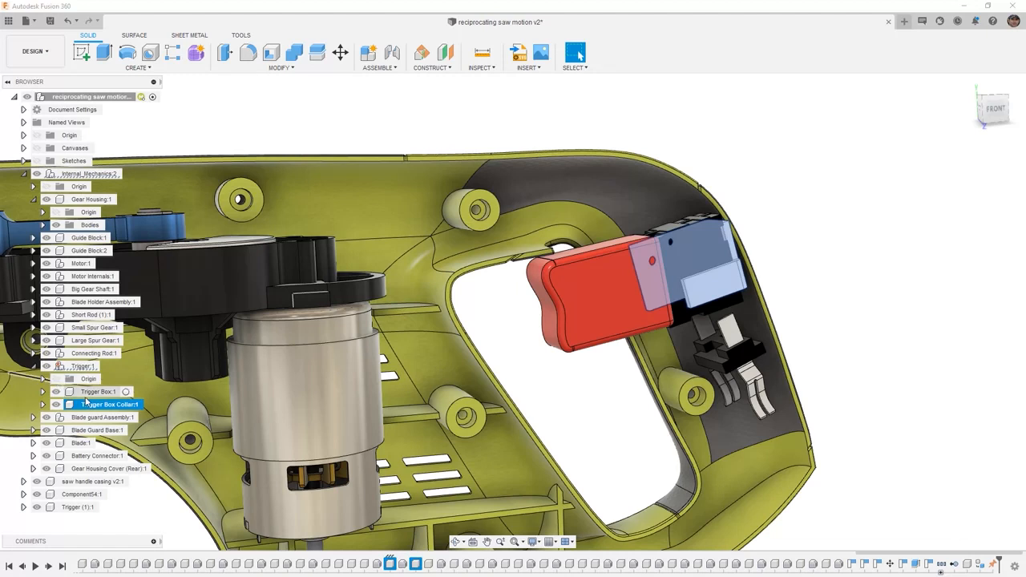
# Step: Ground the Trigger Box Collar and the Trigger Box individually inside Trigger:1
pyautogui.click(88, 392)
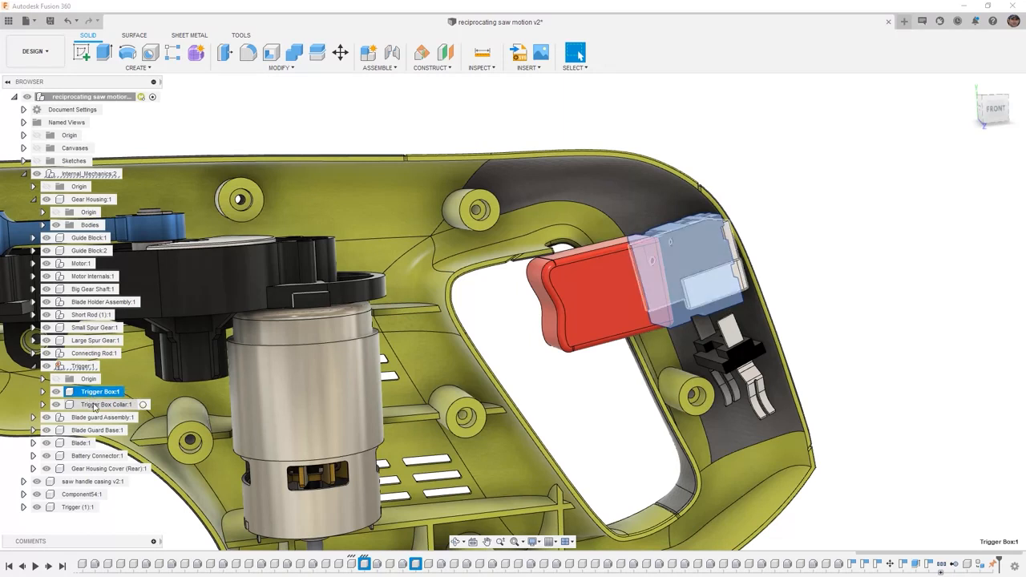
pyautogui.click(94, 405)
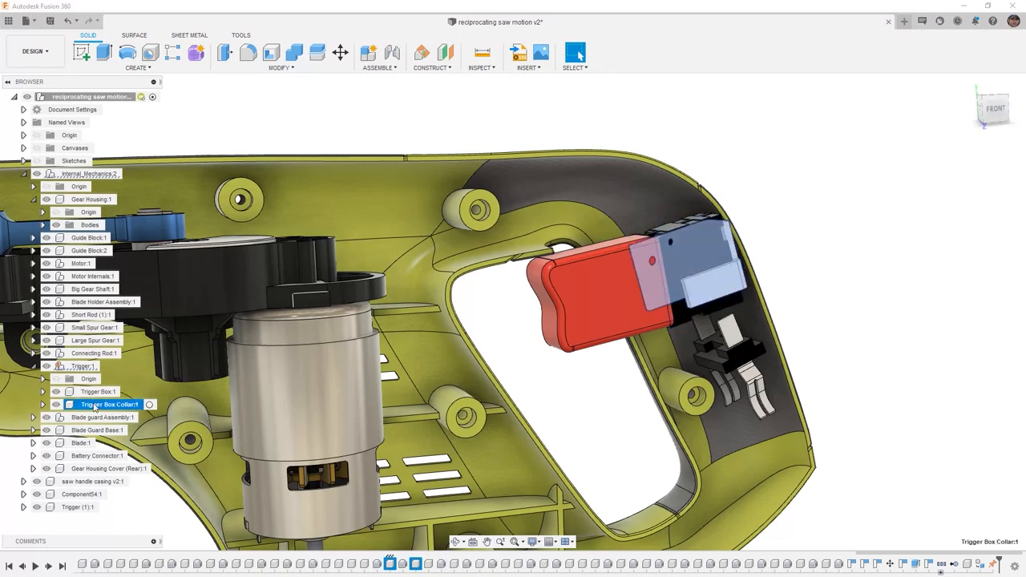
pyautogui.rightClick(95, 405)
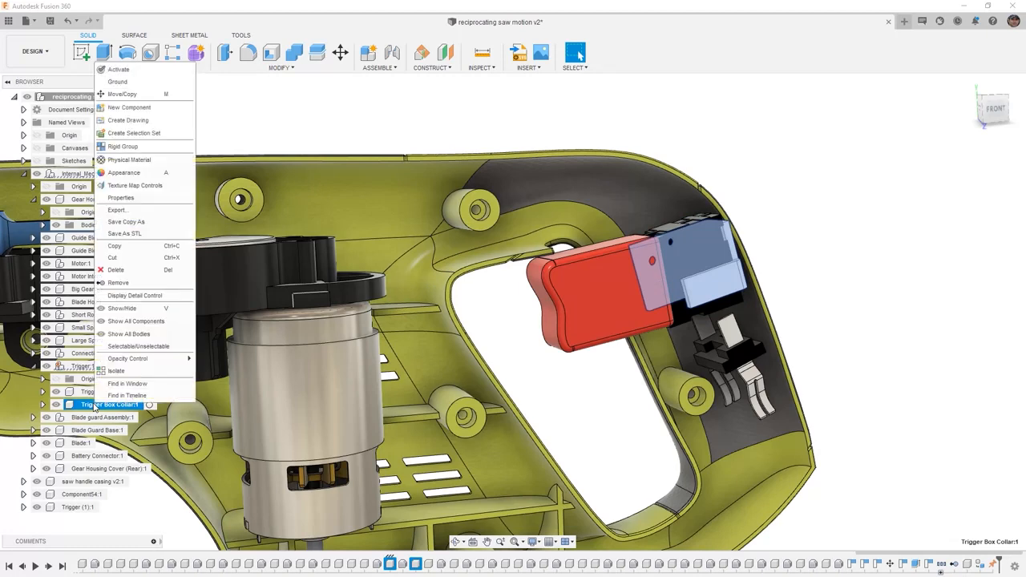
pyautogui.click(136, 85)
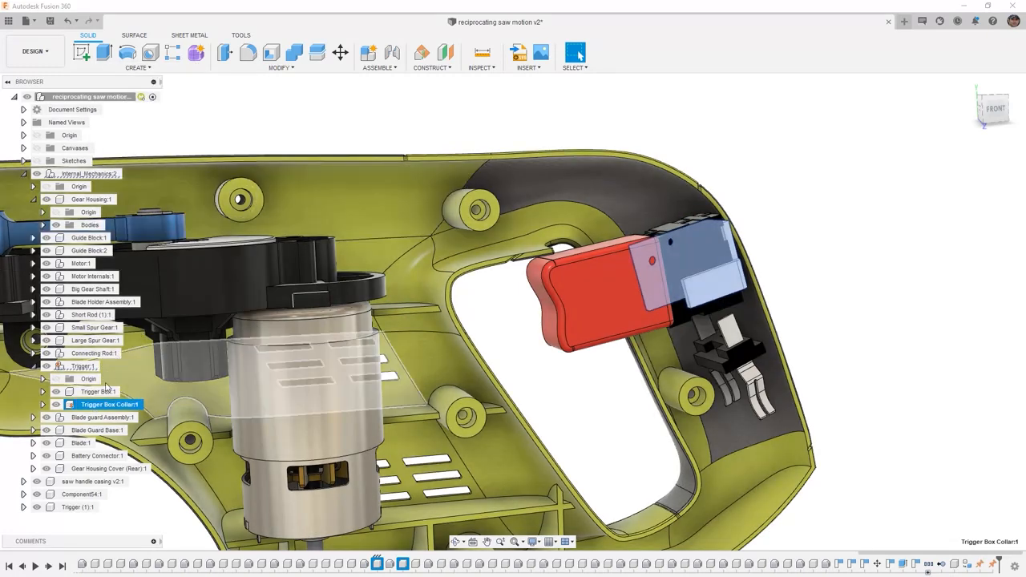
pyautogui.click(100, 392)
pyautogui.rightClick(102, 395)
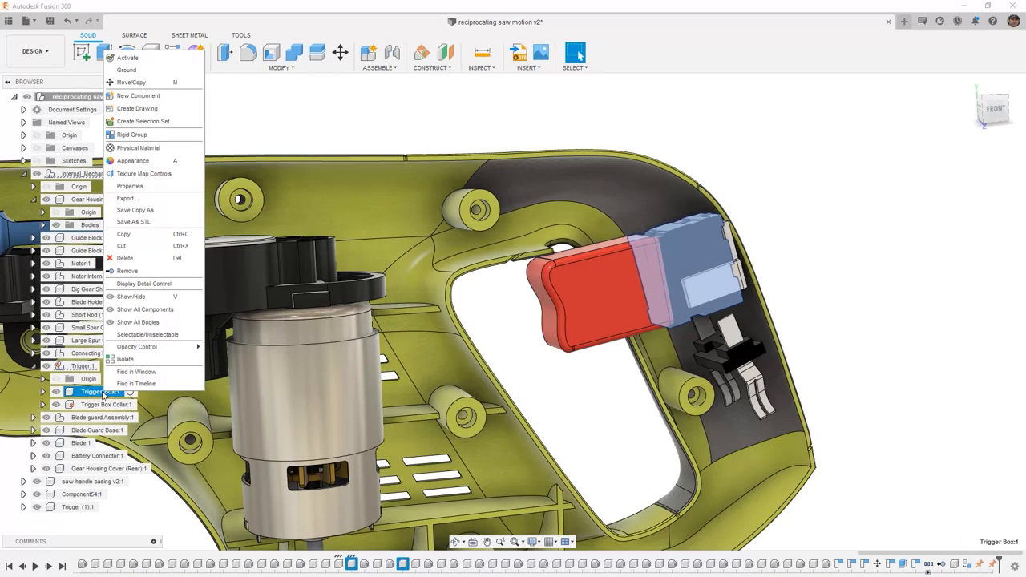
pyautogui.click(151, 59)
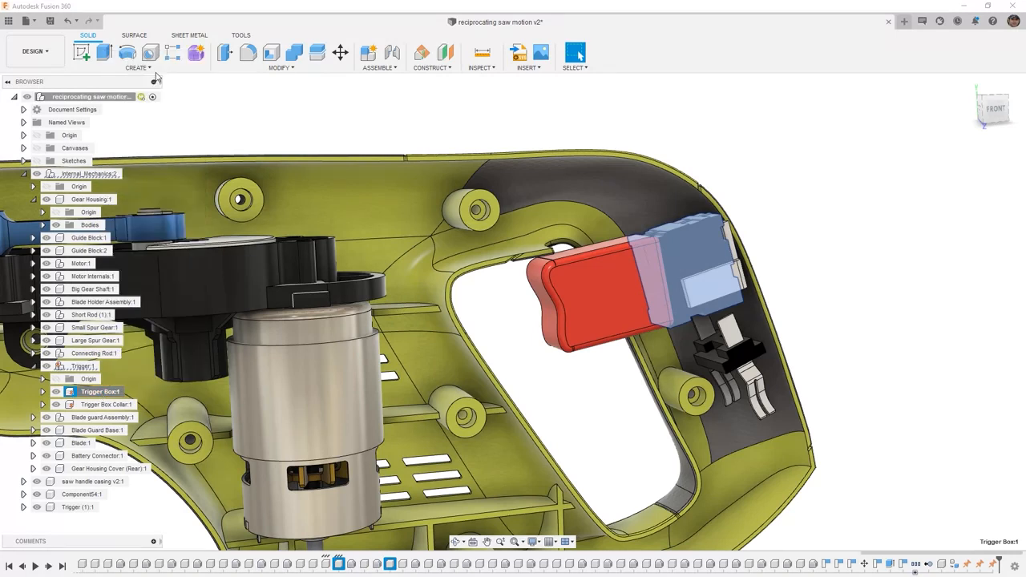
pyautogui.click(859, 154)
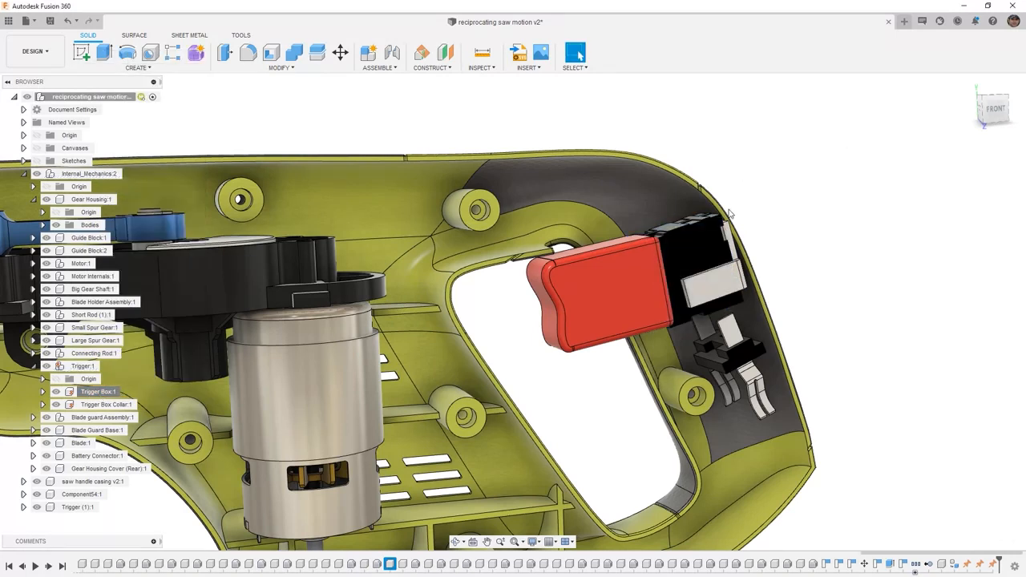
# Step: Pull the red trigger away from the grounded trigger box and revert its position
pyautogui.moveTo(625, 266); pyautogui.dragTo(545, 289)
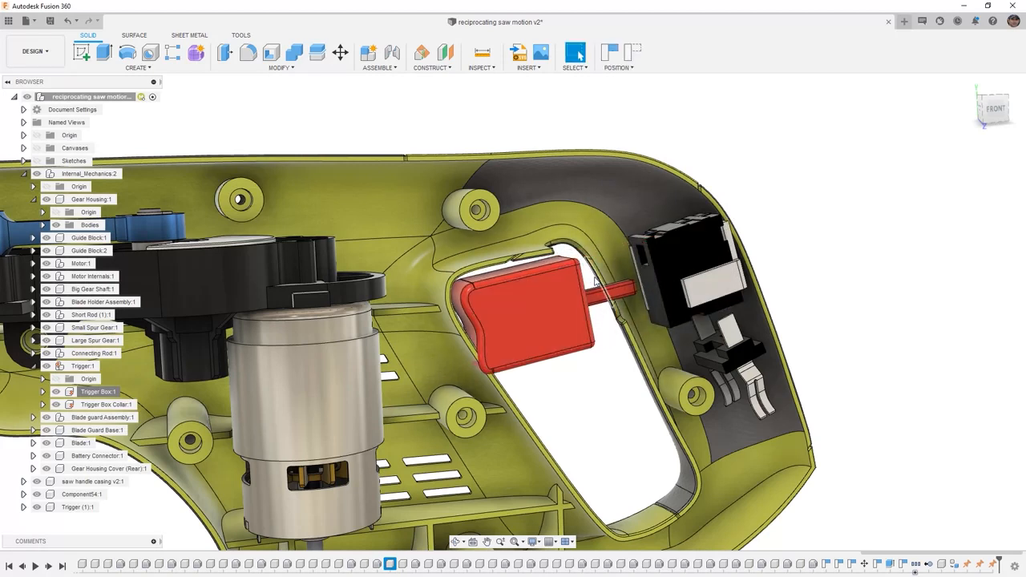
pyautogui.click(640, 48)
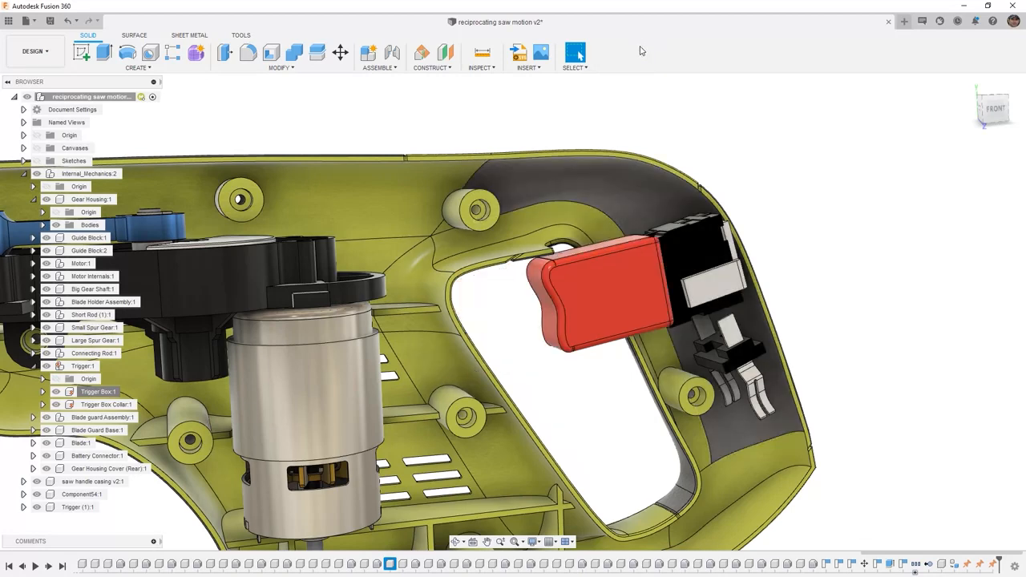
# Step: Pull the trigger partway out of the trigger box and capture its new position
pyautogui.keyDown('shift'); pyautogui.moveTo(694, 255); pyautogui.dragTo(657, 271, button='middle'); pyautogui.keyUp('shift')
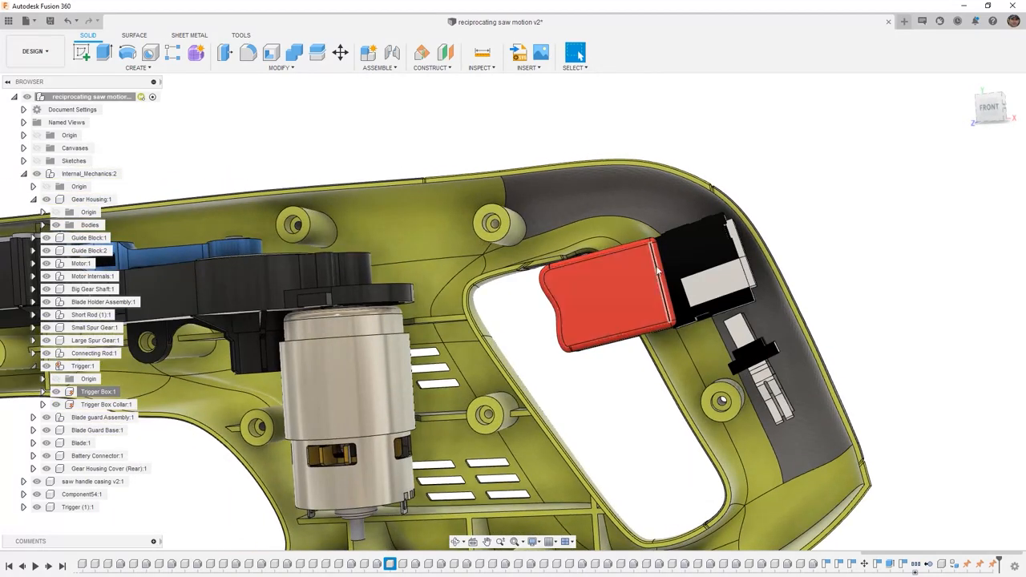
pyautogui.moveTo(642, 275); pyautogui.dragTo(587, 284)
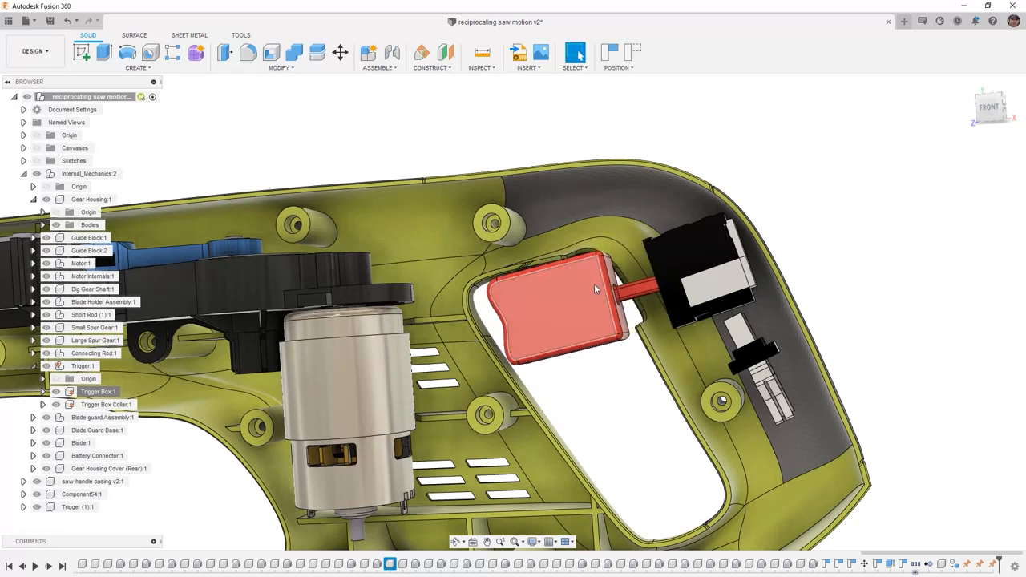
pyautogui.click(610, 53)
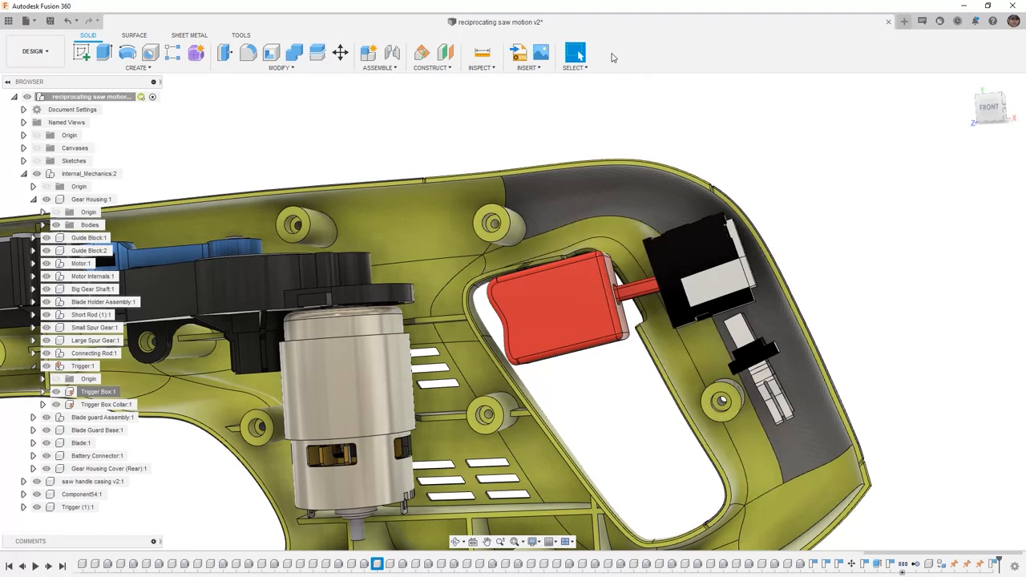
# Step: Try to align the trigger's rear face with the front face of the trigger box, and clear both face selections
pyautogui.click(329, 71)
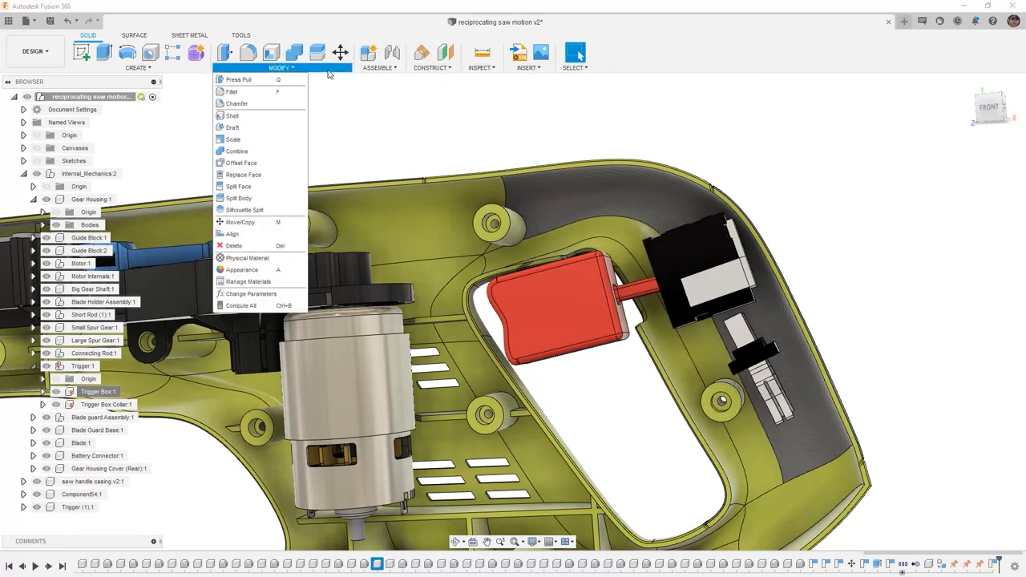
pyautogui.click(254, 233)
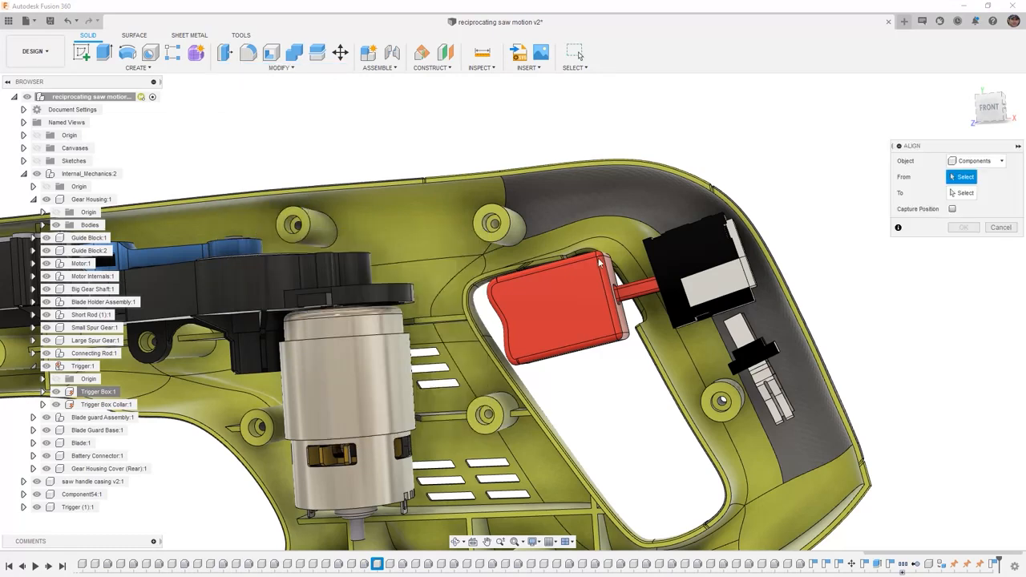
pyautogui.scroll(5, 607, 263)
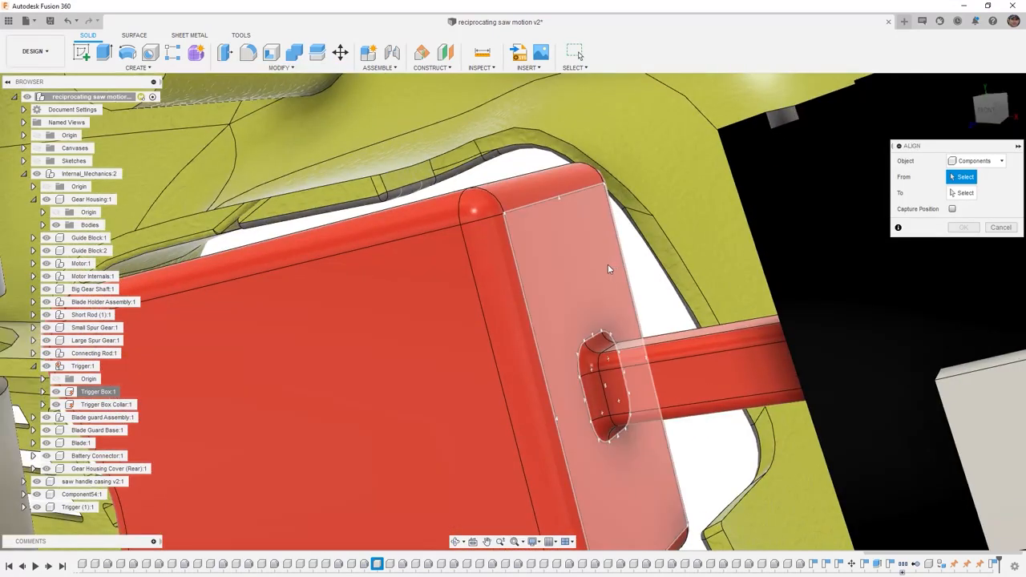
pyautogui.click(606, 267)
pyautogui.keyDown('shift'); pyautogui.moveTo(606, 267); pyautogui.dragTo(763, 296, button='middle'); pyautogui.keyUp('shift')
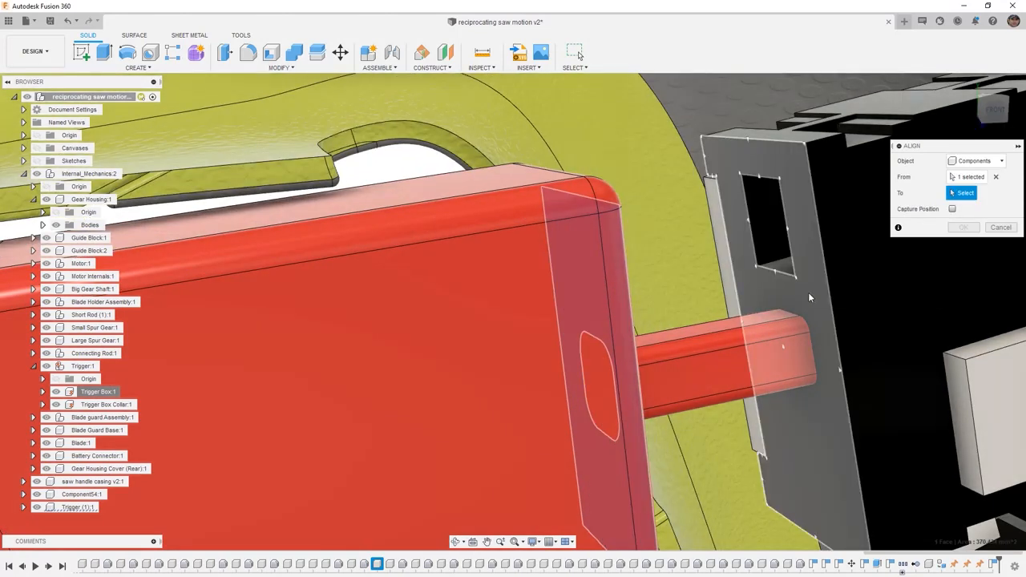
pyautogui.click(808, 296)
pyautogui.scroll(-8, 809, 292)
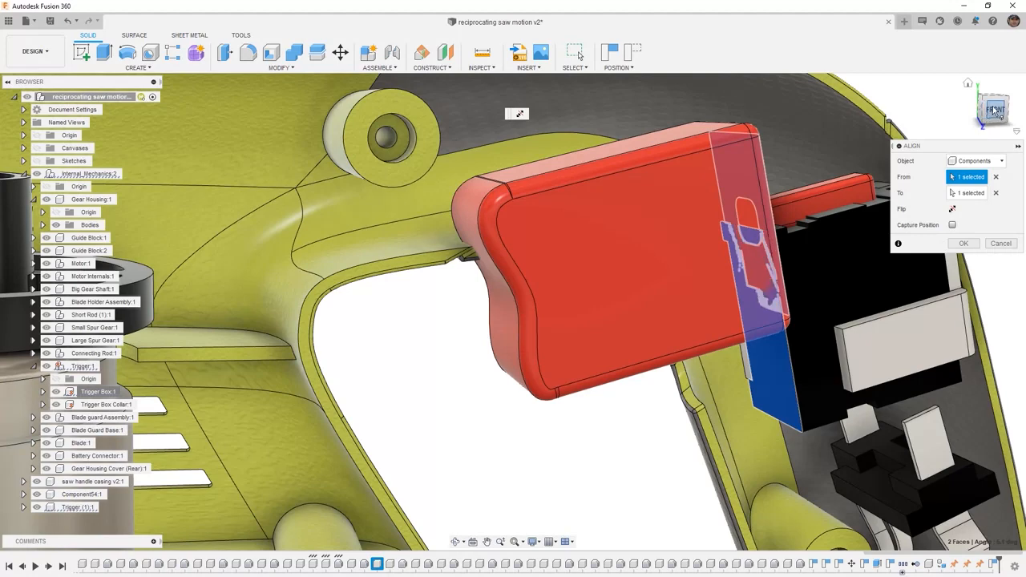
pyautogui.click(994, 110)
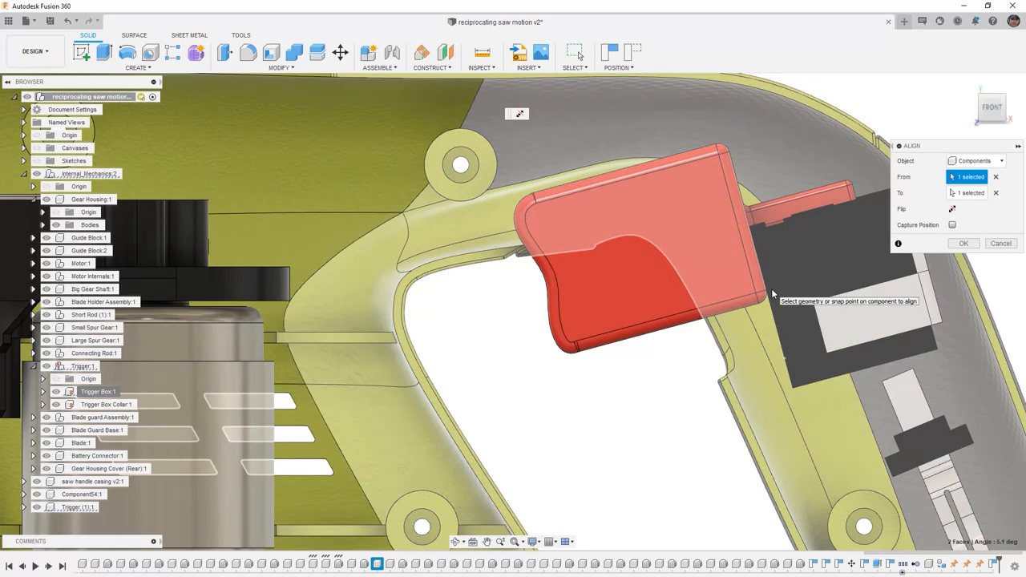
pyautogui.keyDown('shift'); pyautogui.moveTo(772, 293); pyautogui.dragTo(739, 295, button='middle'); pyautogui.keyUp('shift')
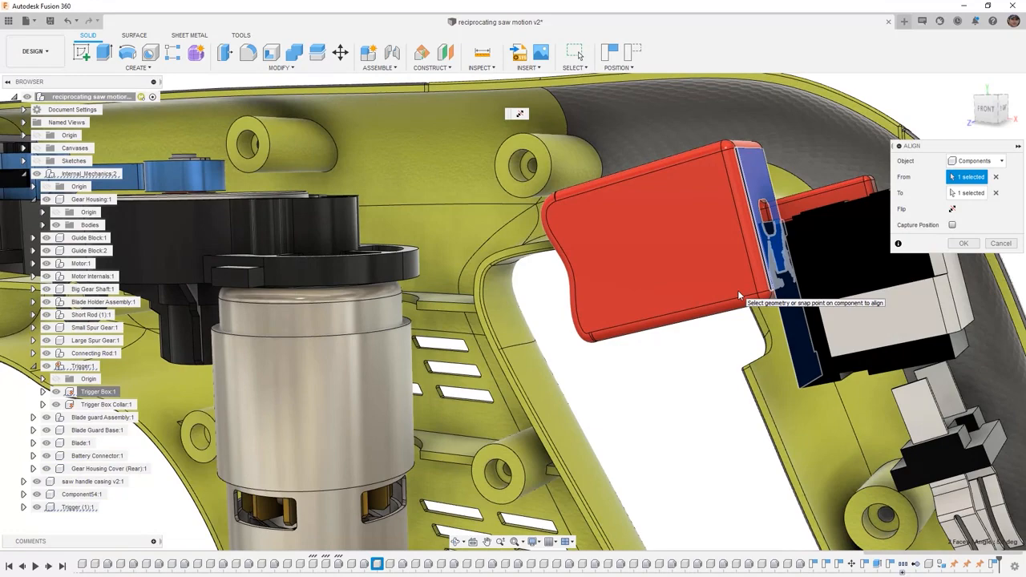
pyautogui.click(996, 192)
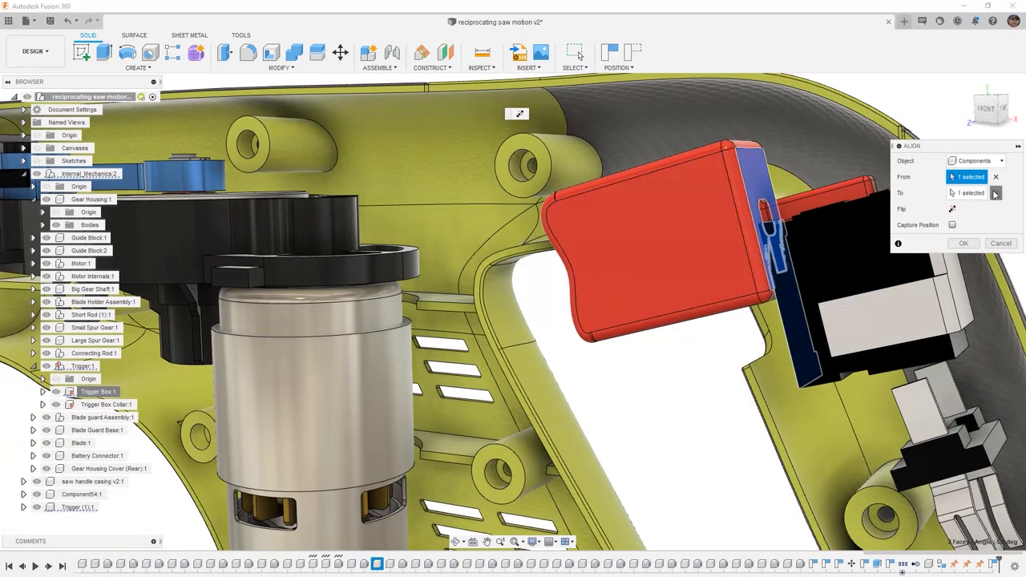
pyautogui.click(995, 178)
# Step: Align the underside of the trigger's stem to the inner bottom face of the trigger box slot, with Capture Position enabled
pyautogui.keyDown('shift'); pyautogui.moveTo(785, 300); pyautogui.dragTo(890, 324, button='middle'); pyautogui.keyUp('shift')
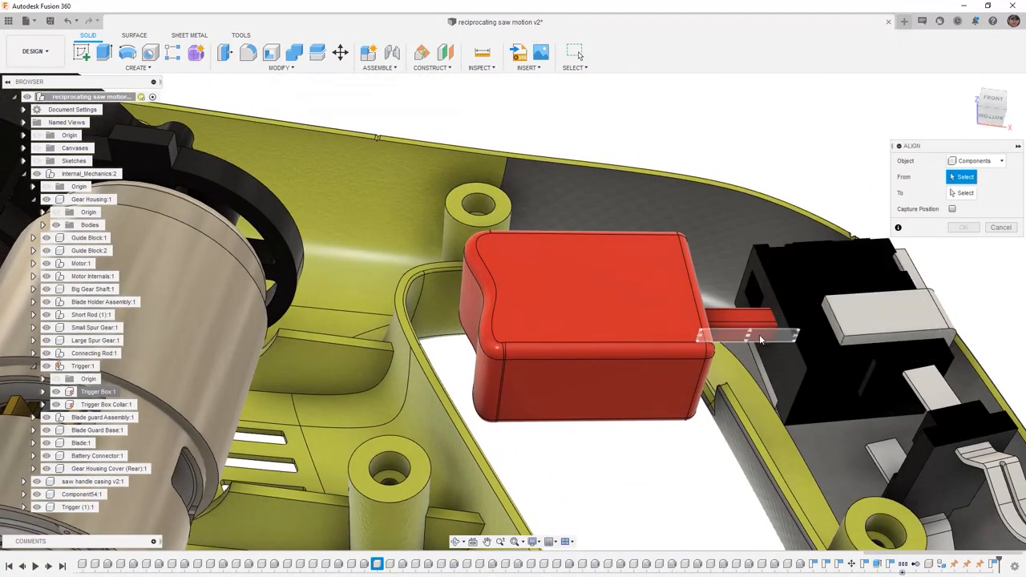
pyautogui.click(760, 340)
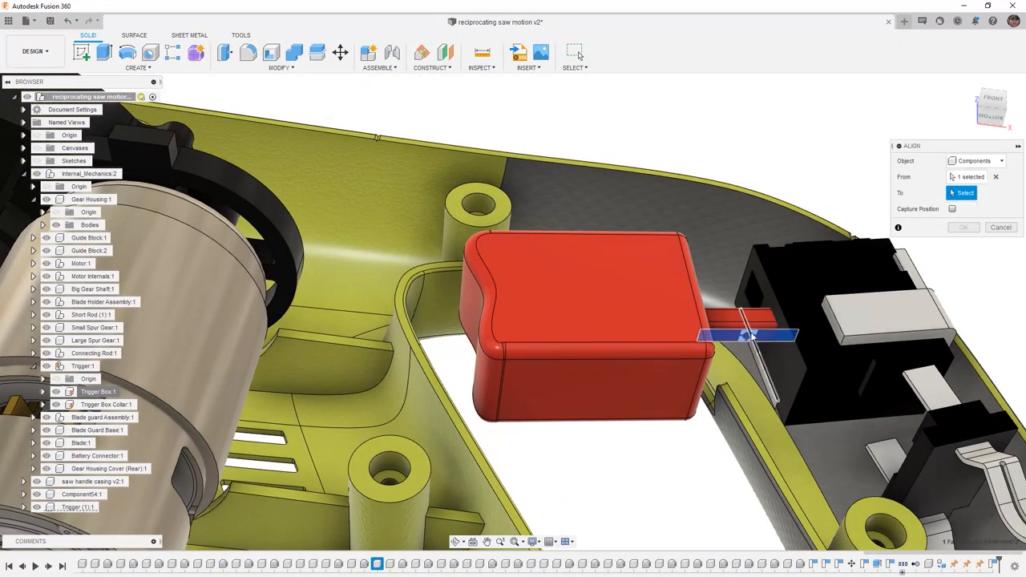
pyautogui.keyDown('shift'); pyautogui.moveTo(760, 340); pyautogui.dragTo(759, 263, button='middle'); pyautogui.keyUp('shift')
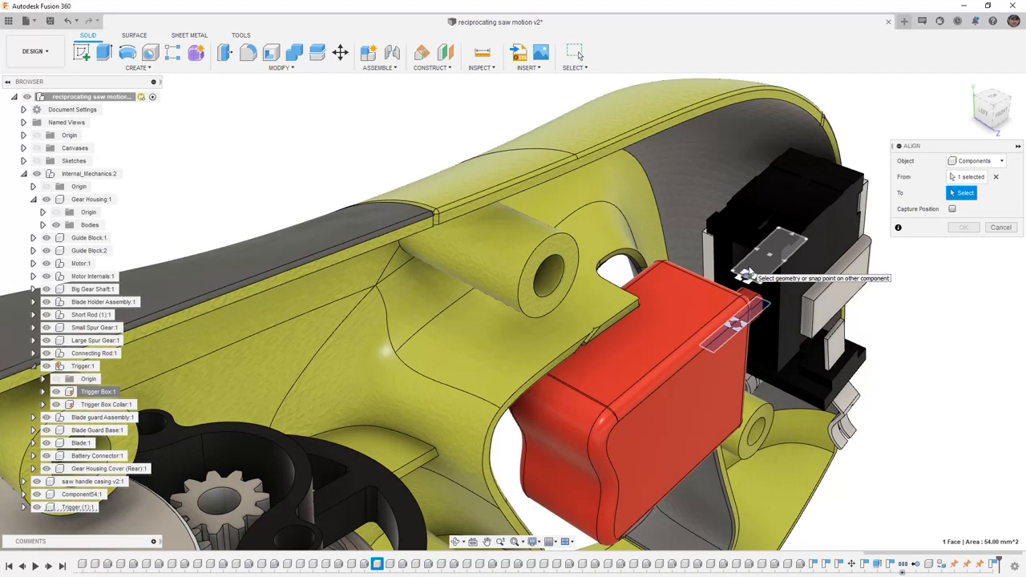
pyautogui.click(767, 255)
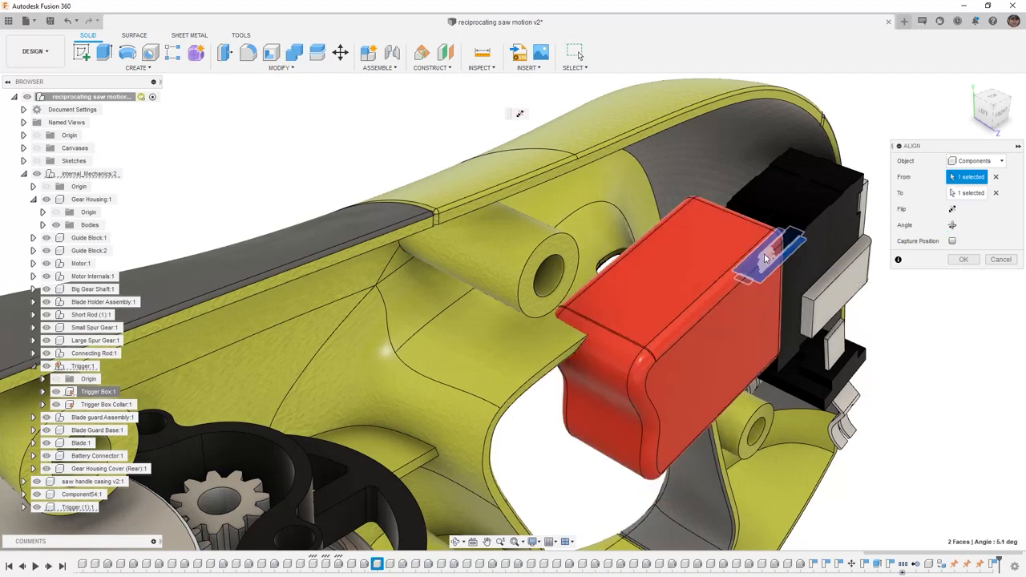
pyautogui.keyDown('shift'); pyautogui.moveTo(730, 338); pyautogui.dragTo(701, 335, button='middle'); pyautogui.keyUp('shift')
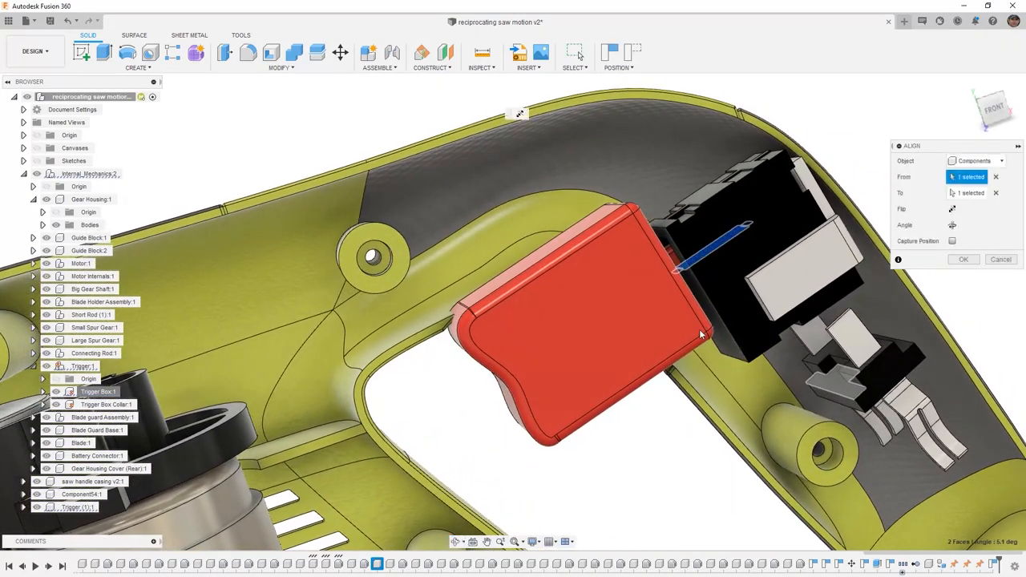
pyautogui.click(953, 242)
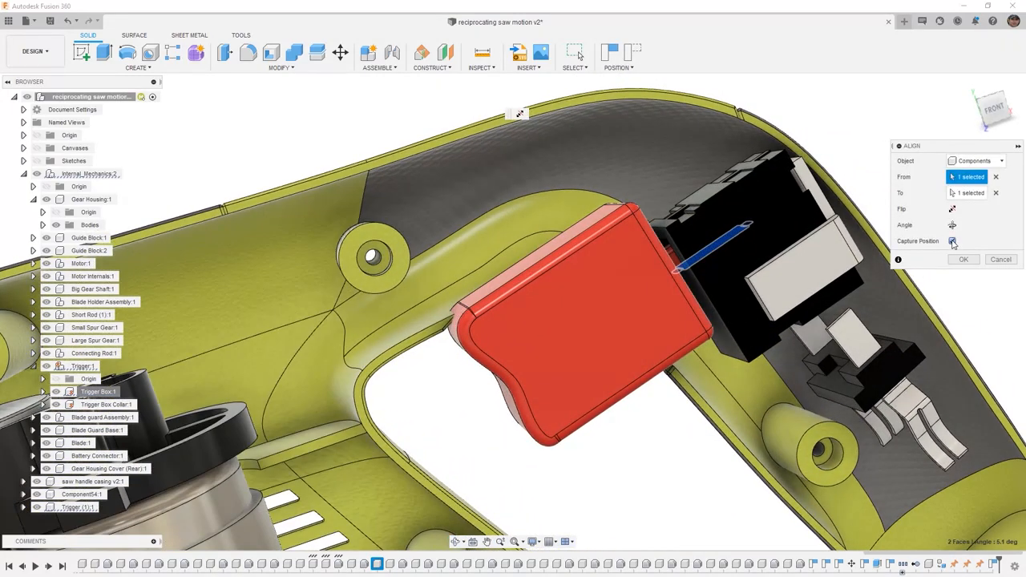
pyautogui.click(963, 259)
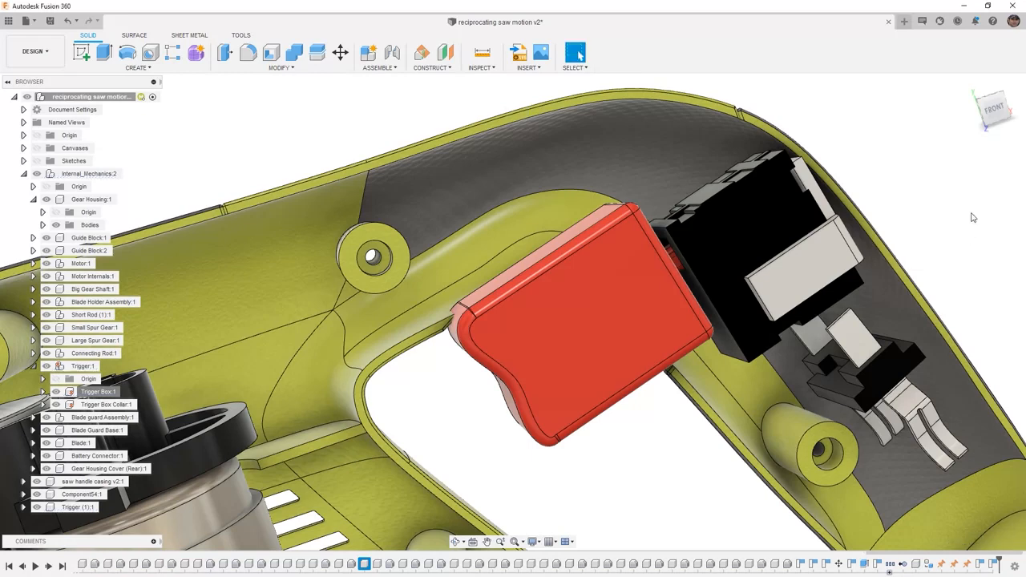
# Step: Create an as-built Slider joint between the trigger and the trigger box, placing its origin on the box's upper edge
pyautogui.click(994, 110)
pyautogui.scroll(-3, 766, 216)
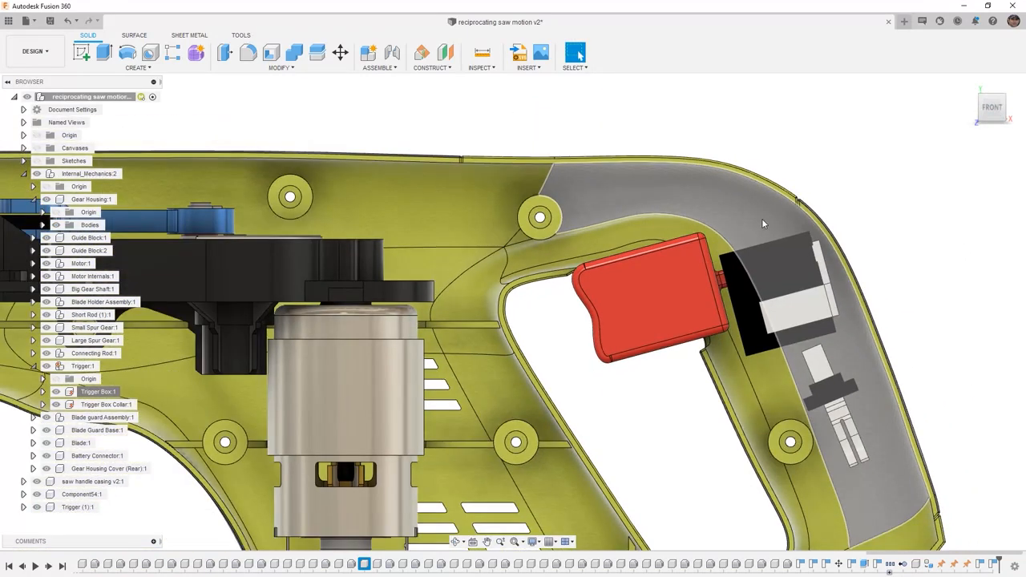
pyautogui.moveTo(637, 293); pyautogui.dragTo(625, 312)
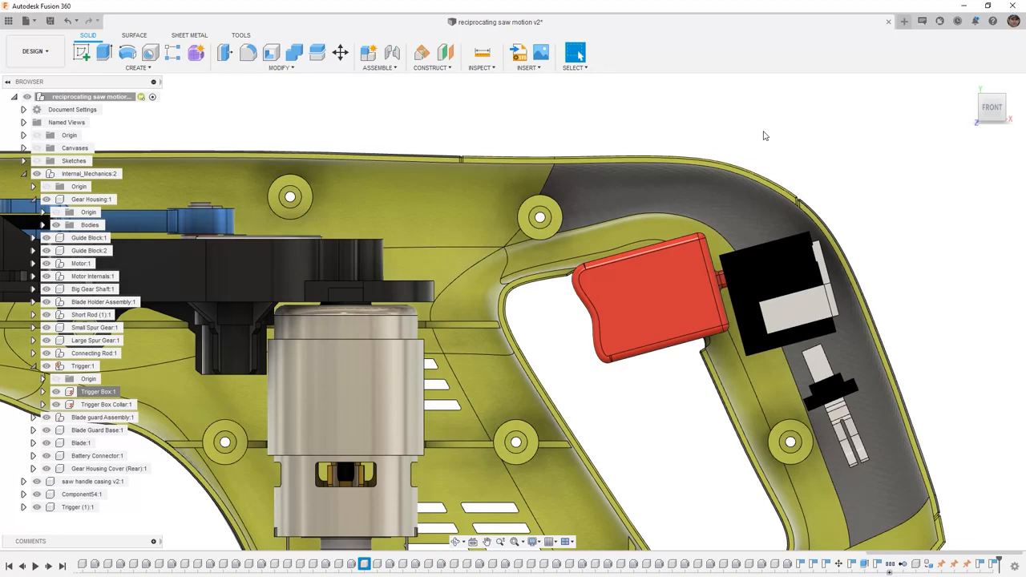
pyautogui.click(387, 68)
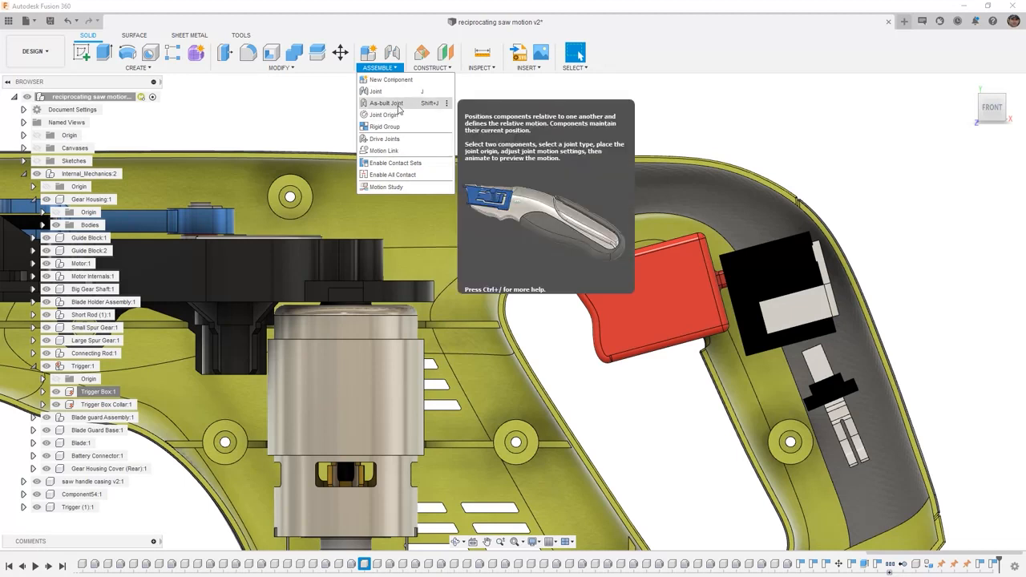
pyautogui.click(386, 102)
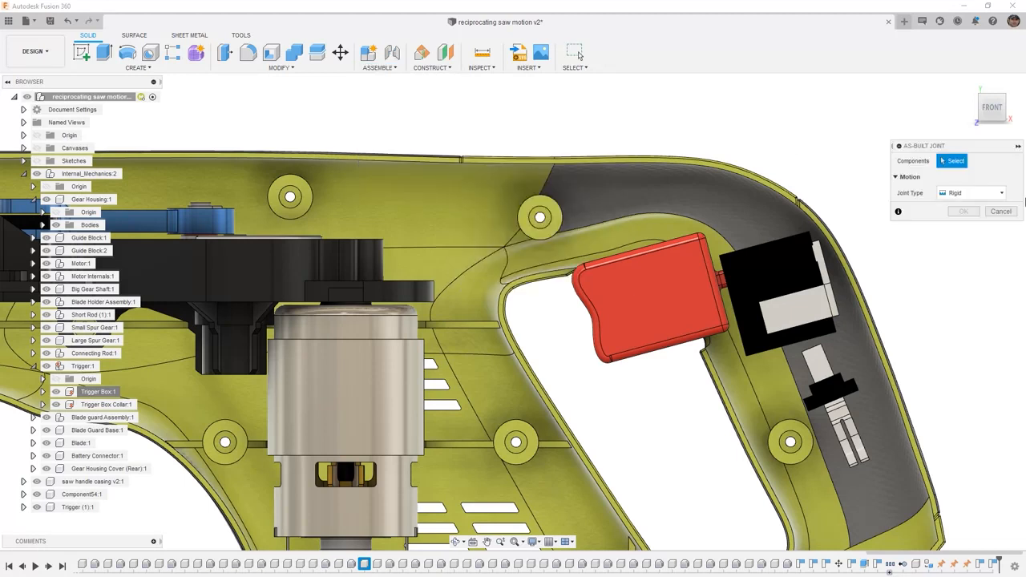
pyautogui.click(973, 193)
pyautogui.click(965, 231)
pyautogui.click(687, 289)
pyautogui.click(783, 278)
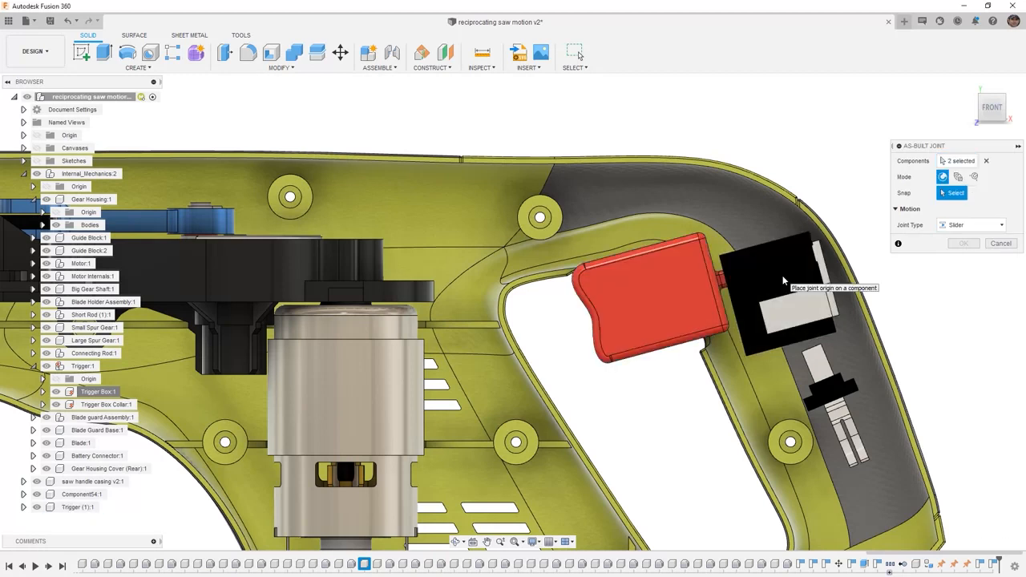
pyautogui.click(738, 250)
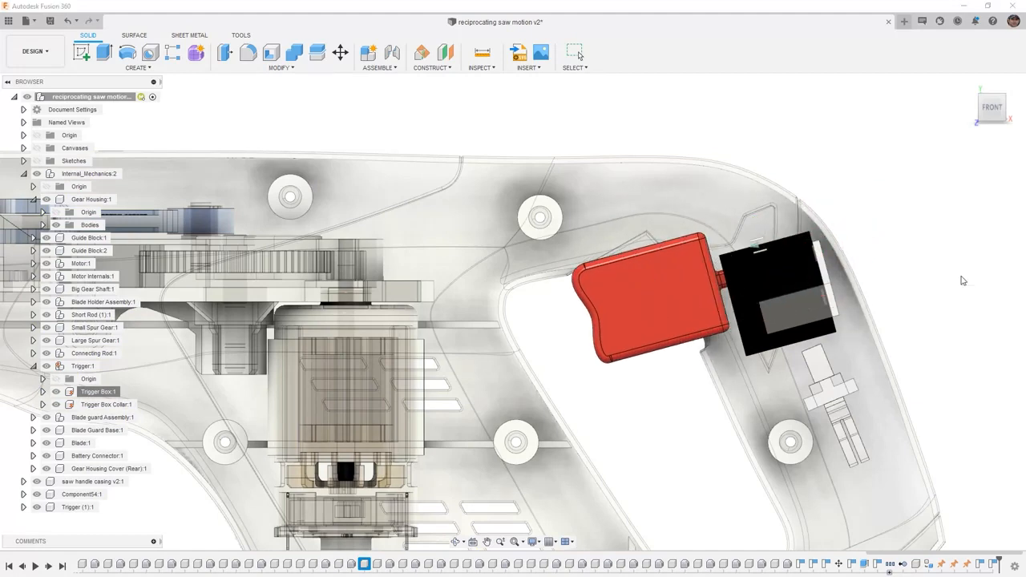
pyautogui.click(963, 275)
# Step: Slide the trigger out of the box along its joint and revert its position
pyautogui.moveTo(594, 319); pyautogui.dragTo(638, 308)
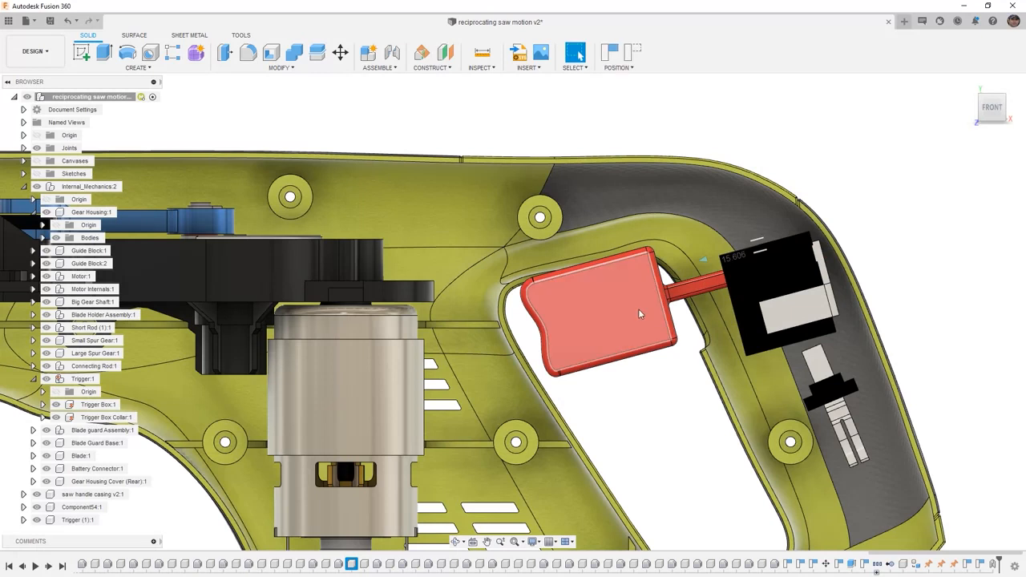
pyautogui.click(632, 52)
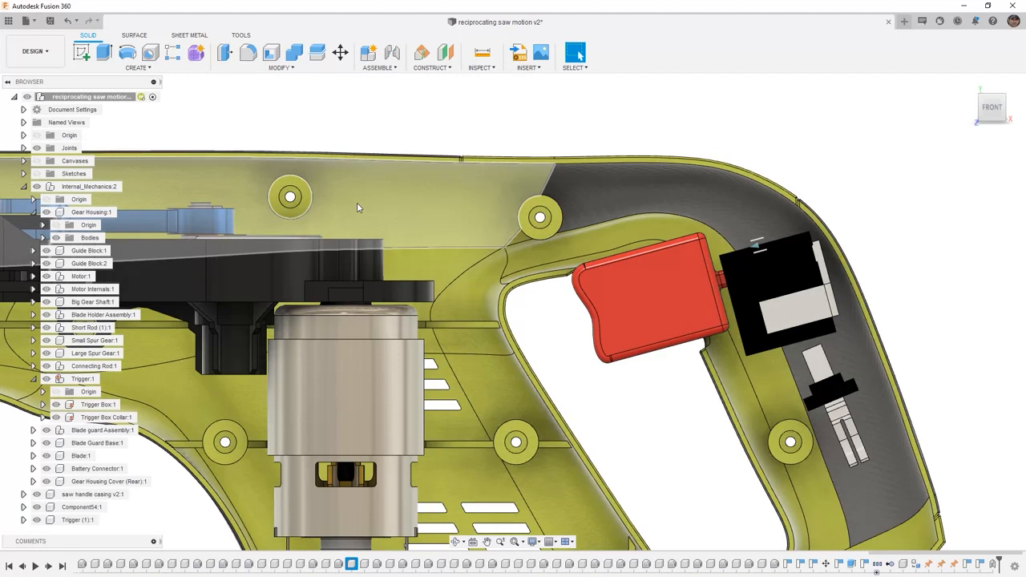
# Step: Expand the Joints folder and rename the slider joint as Trigger Slide
pyautogui.click(24, 148)
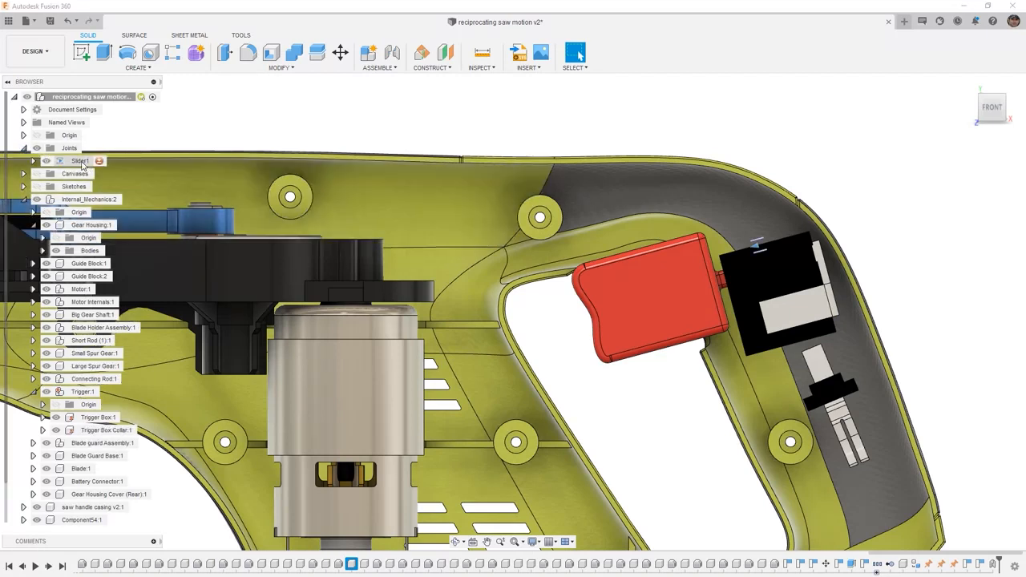
pyautogui.click(81, 163)
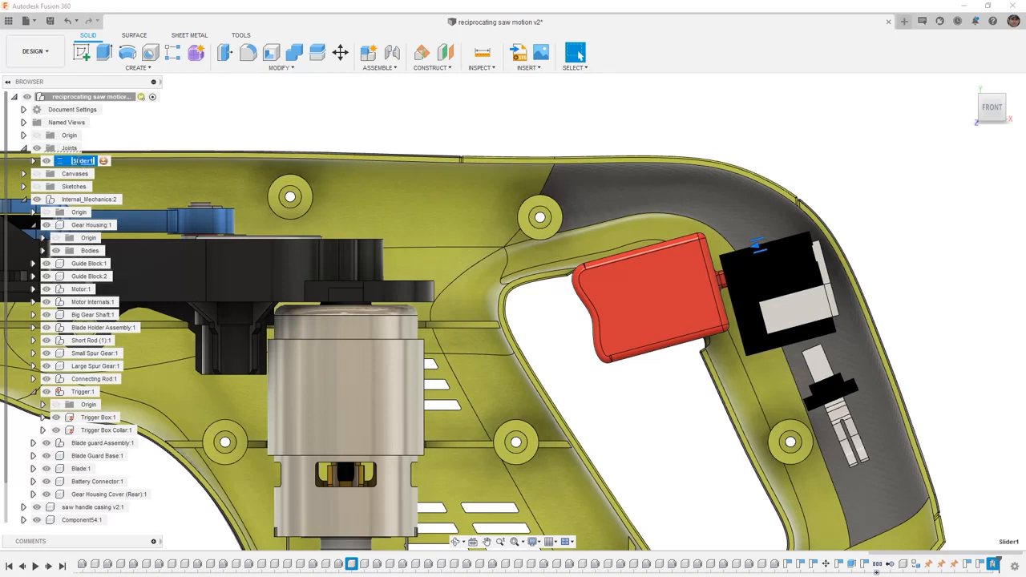
pyautogui.write('Trigger Slide')
pyautogui.press('Return')
# Step: Limit the Trigger Slide joint to a minimum of -2 mm and a maximum of 1 mm, and test it by moving the trigger
pyautogui.rightClick(77, 165)
pyautogui.click(112, 210)
pyautogui.click(934, 176)
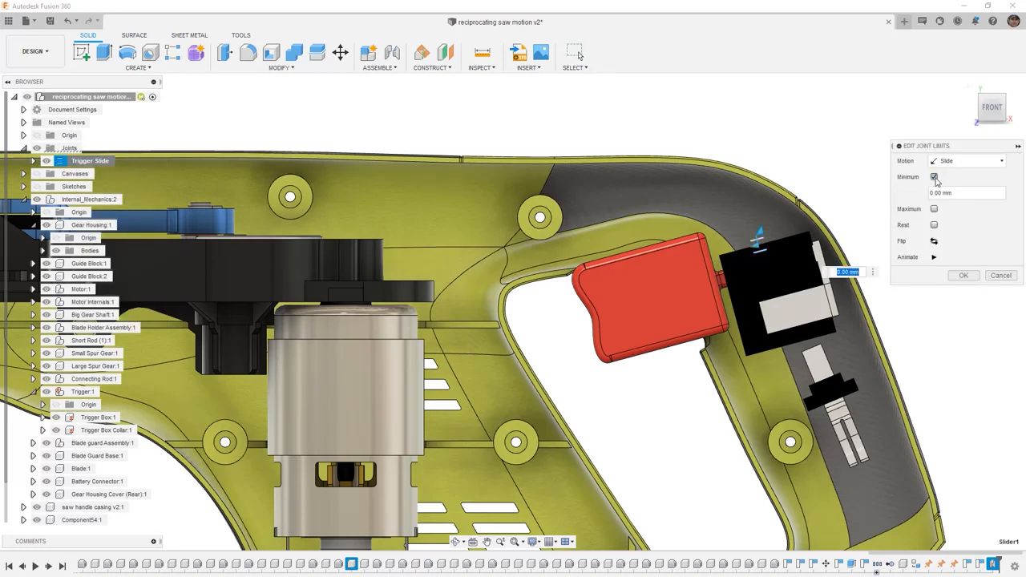
pyautogui.click(933, 209)
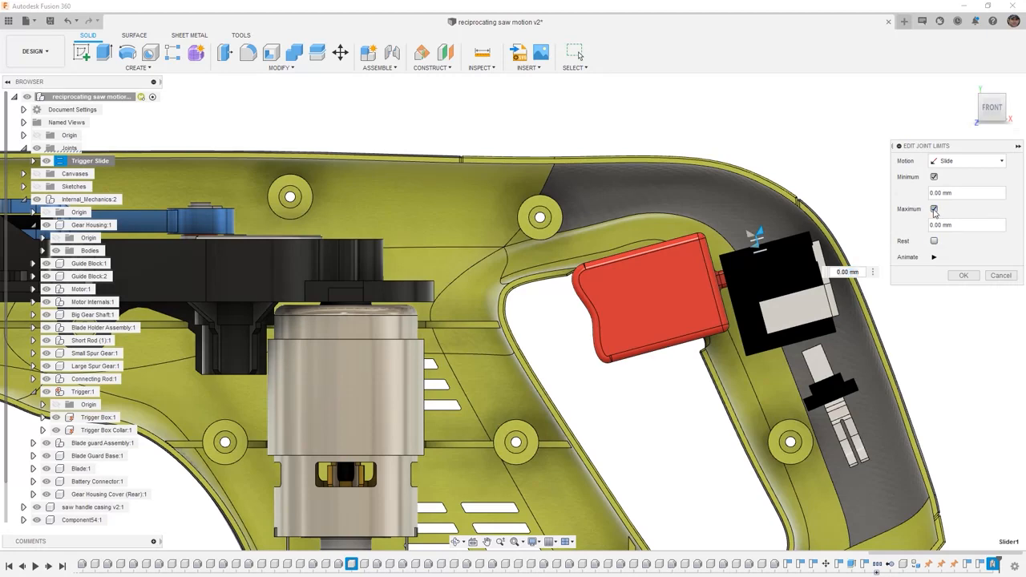
pyautogui.moveTo(746, 235); pyautogui.dragTo(701, 249)
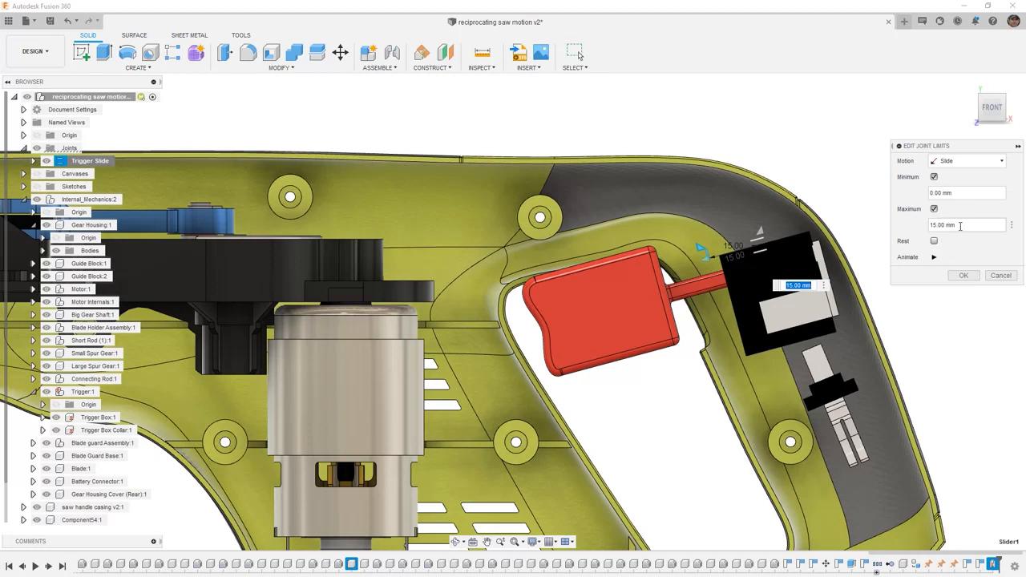
pyautogui.click(960, 226)
pyautogui.write('1')
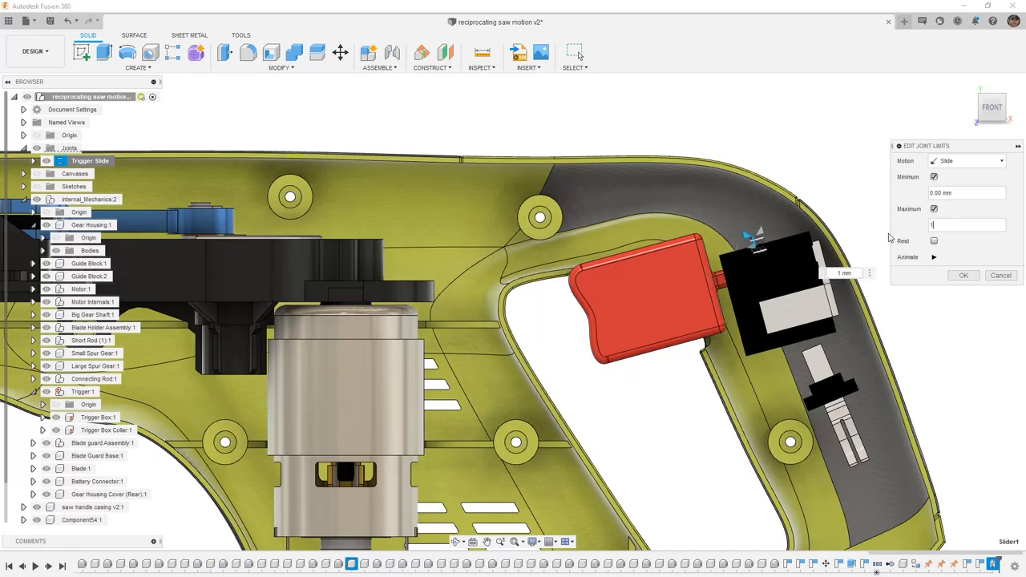
pyautogui.click(958, 193)
pyautogui.write('-1')
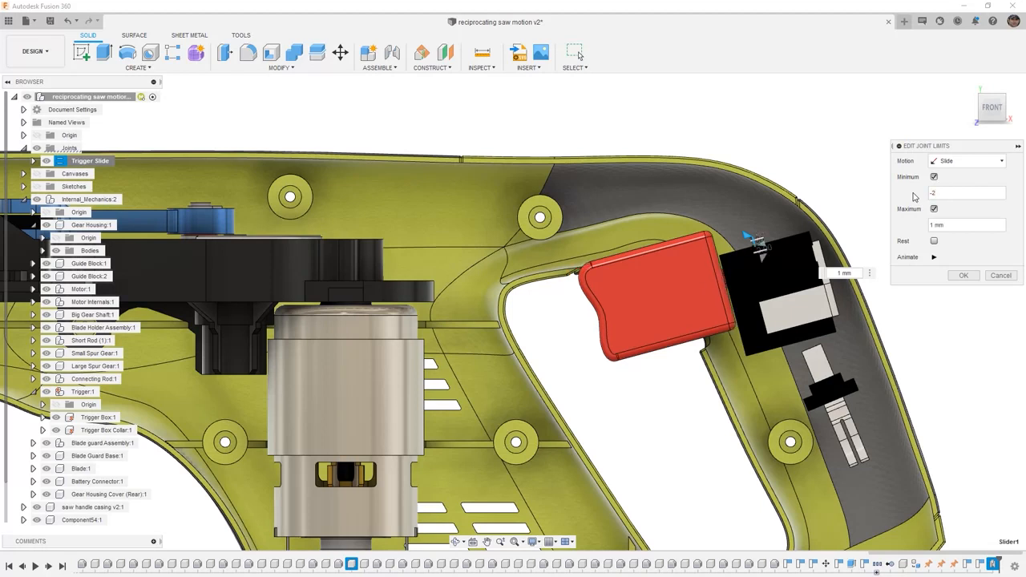
pyautogui.click(965, 278)
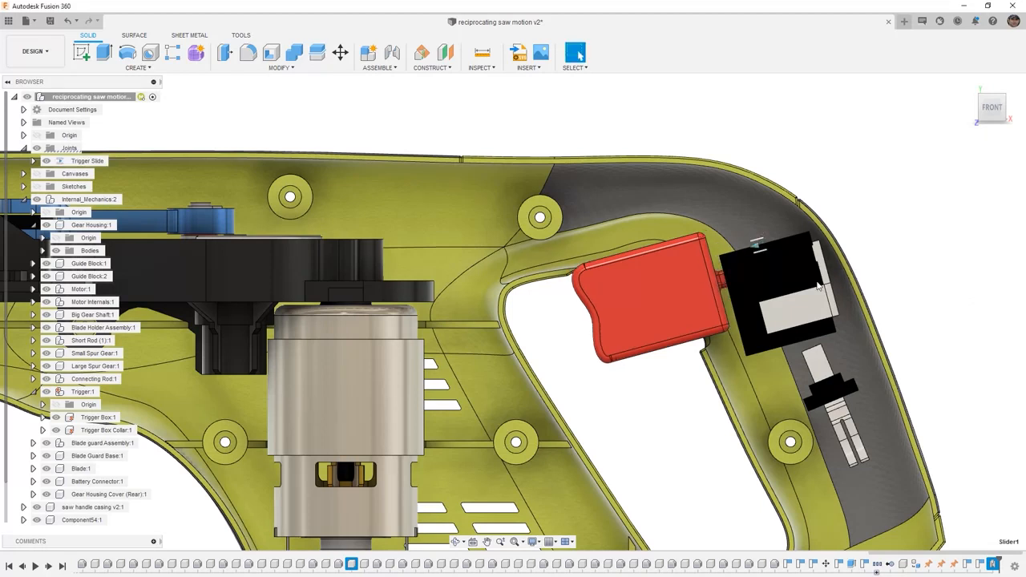
pyautogui.click(656, 303)
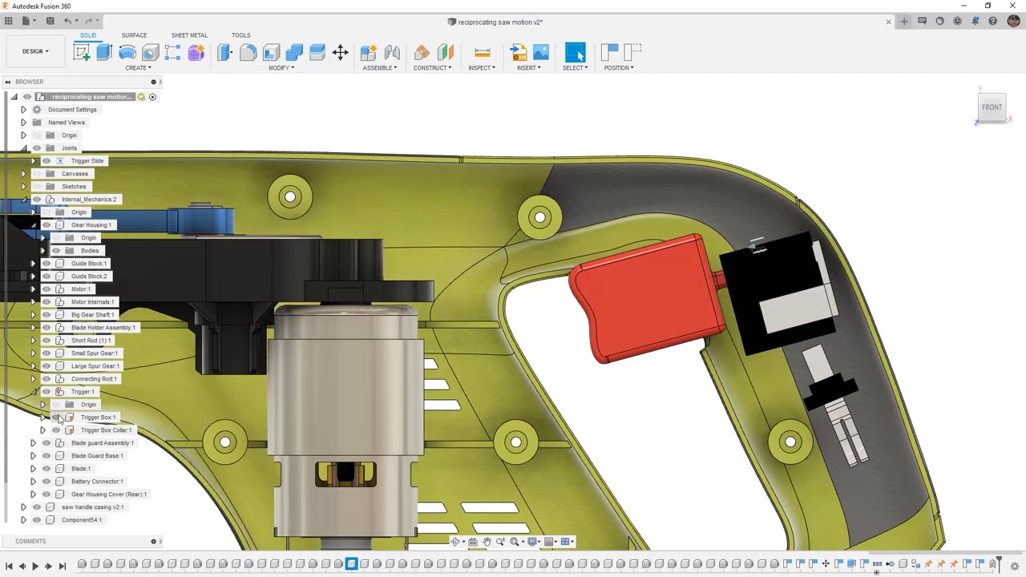
# Step: Unground the Trigger, Trigger Box and Trigger Box Collar components
pyautogui.rightClick(84, 396)
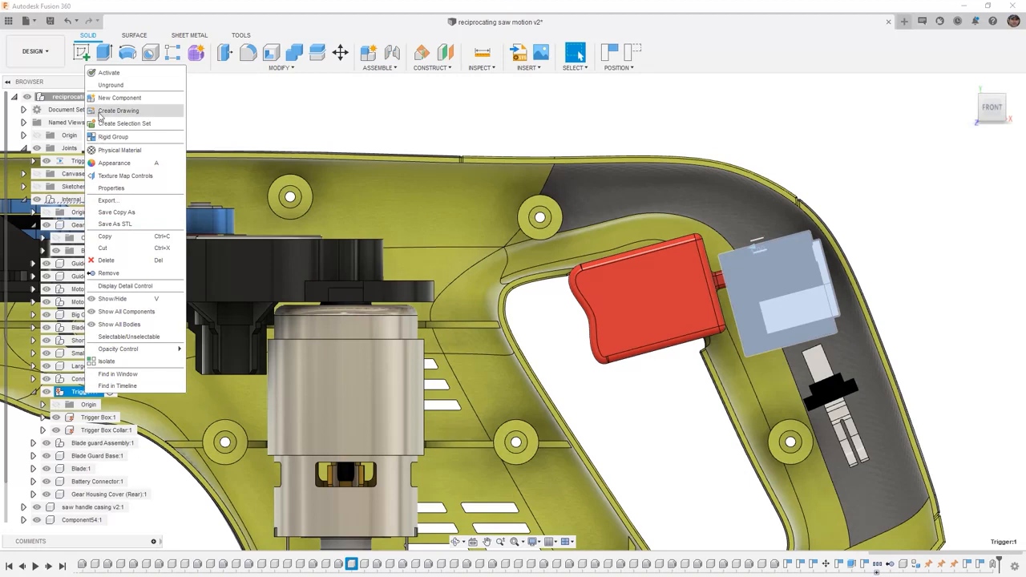
pyautogui.click(106, 84)
pyautogui.rightClick(92, 418)
pyautogui.click(127, 101)
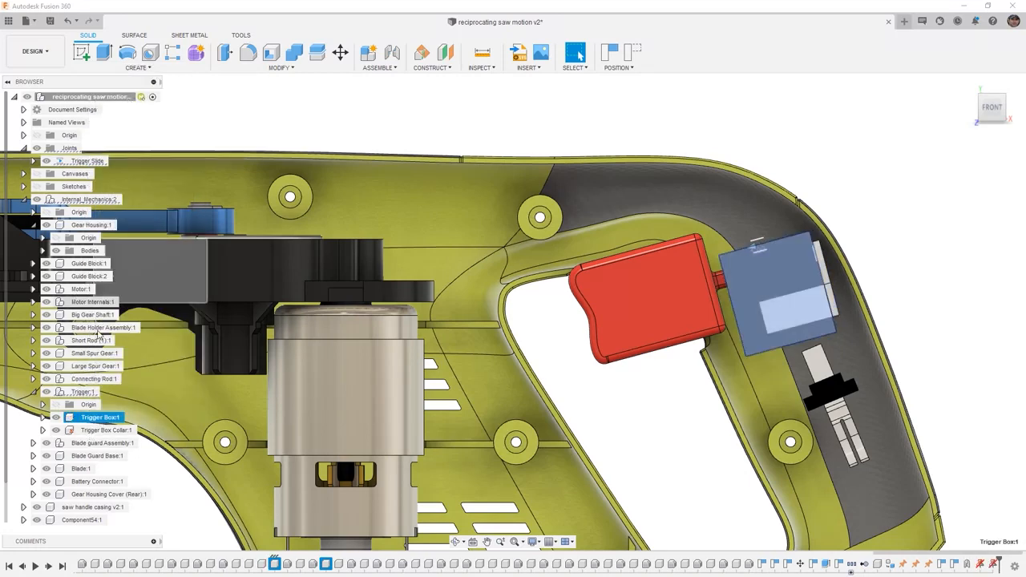
pyautogui.rightClick(97, 434)
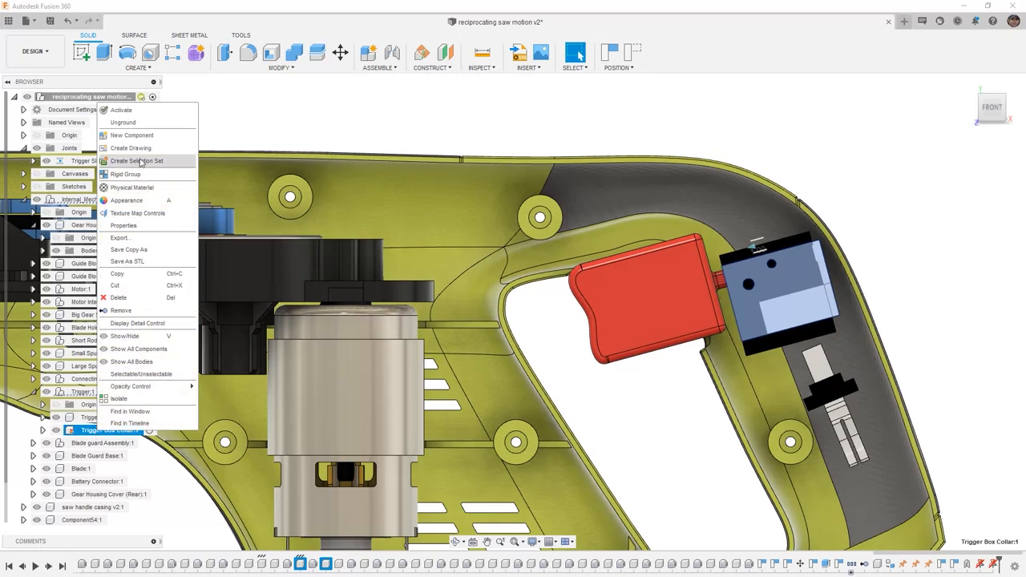
pyautogui.click(136, 125)
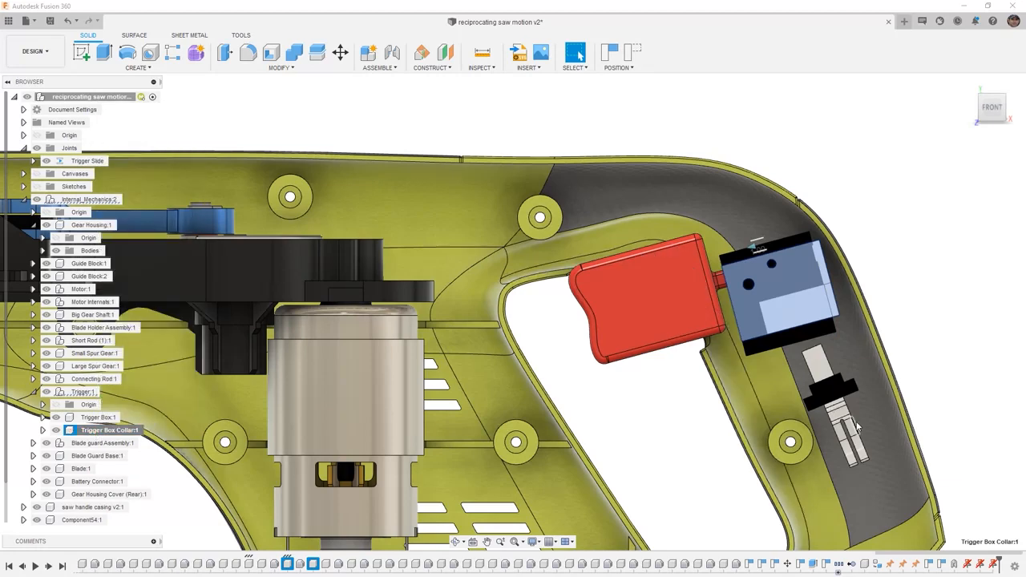
# Step: Move the trigger freely away from the handle to test the ungrounded parts, and revert the position
pyautogui.click(920, 325)
pyautogui.moveTo(693, 297); pyautogui.dragTo(640, 332)
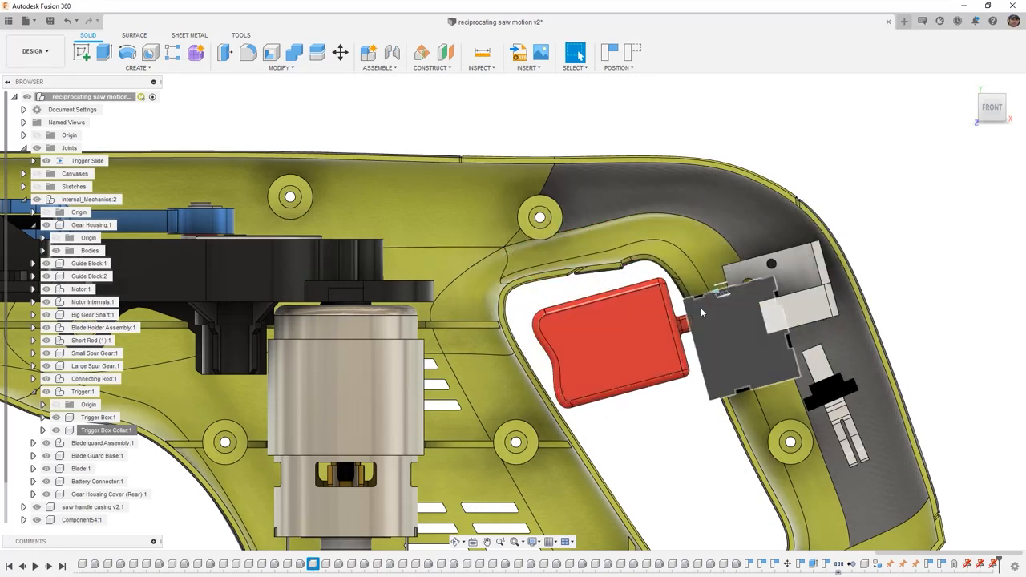
pyautogui.click(634, 53)
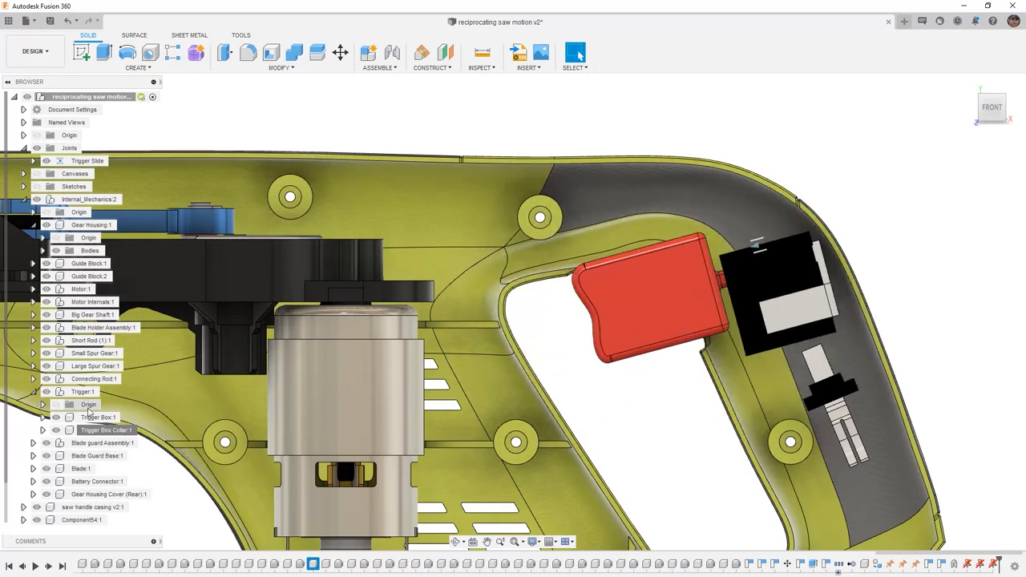
# Step: Rotate the Trigger, Trigger Box and Trigger Box Collar by -5 degrees about the screw boss hole below them, capturing the position
pyautogui.click(83, 391)
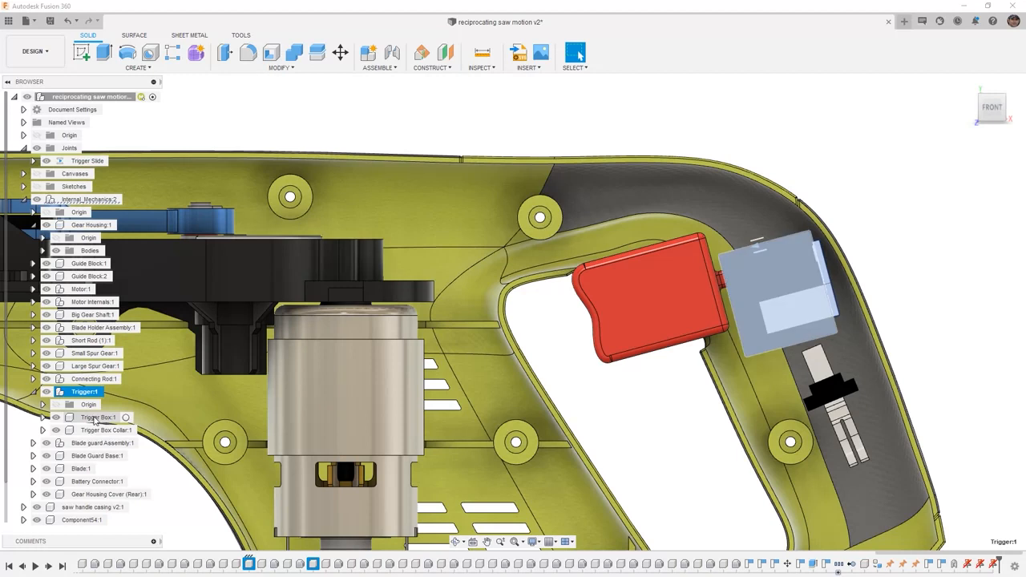
pyautogui.keyDown('ctrl'); pyautogui.click(94, 431); pyautogui.keyUp('ctrl')
pyautogui.keyDown('ctrl'); pyautogui.click(93, 419); pyautogui.keyUp('ctrl')
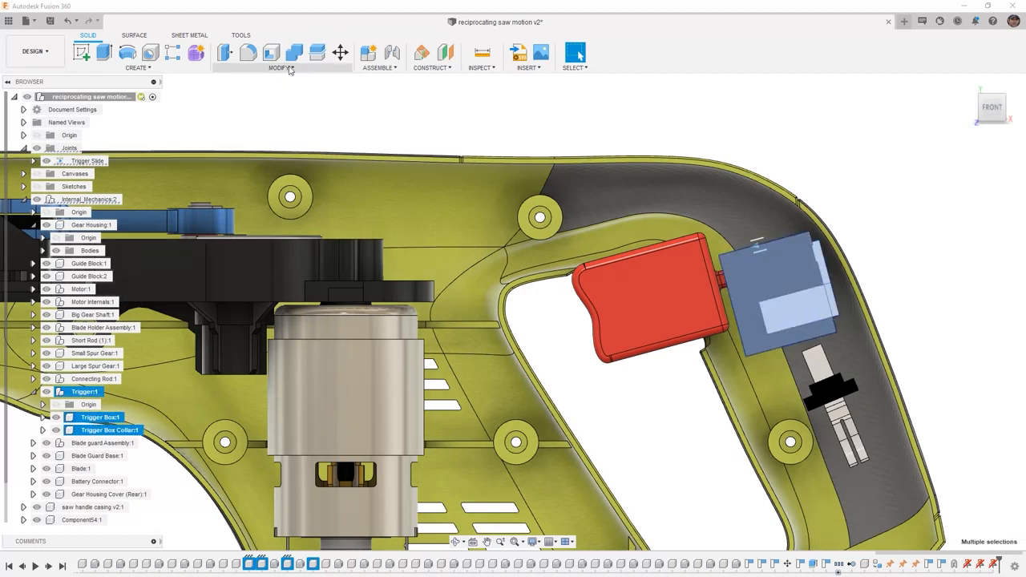
pyautogui.click(341, 53)
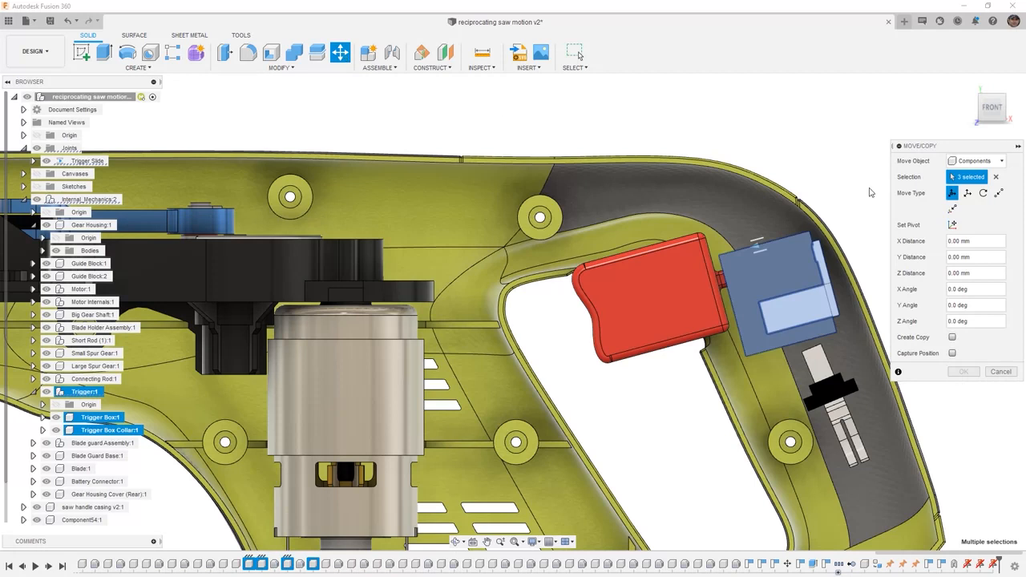
pyautogui.click(985, 194)
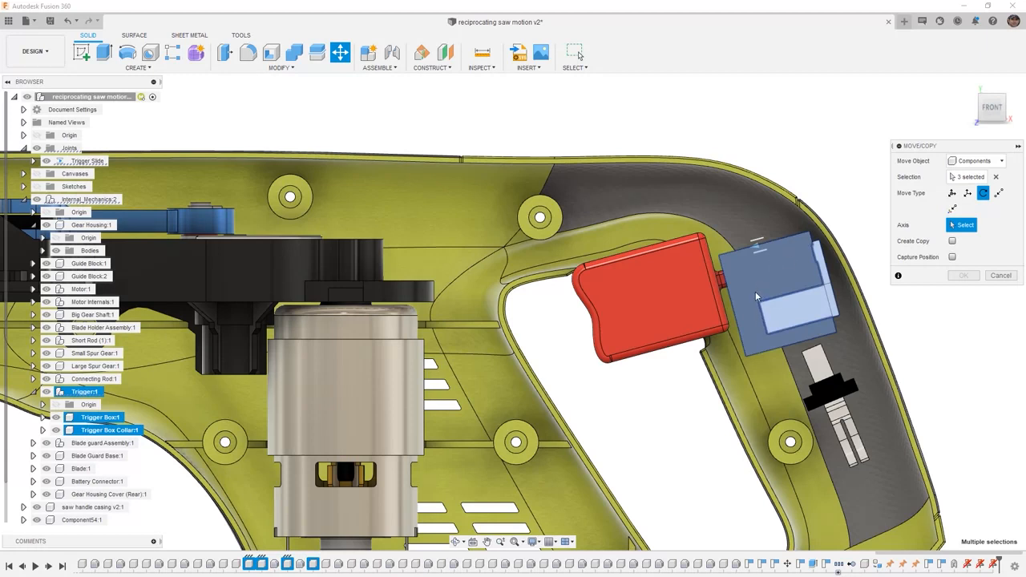
pyautogui.click(791, 440)
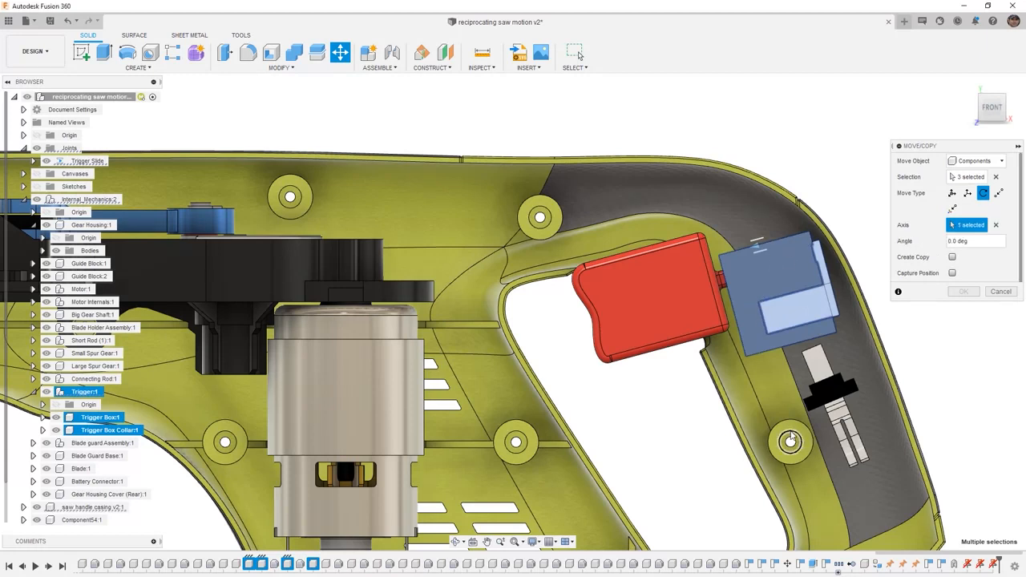
pyautogui.moveTo(790, 385); pyautogui.dragTo(786, 386)
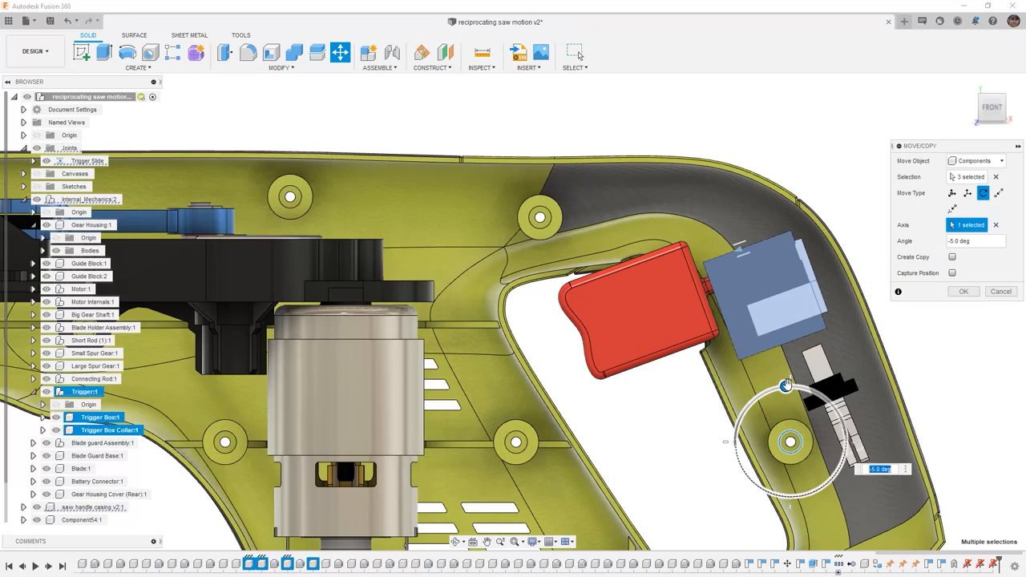
pyautogui.click(953, 274)
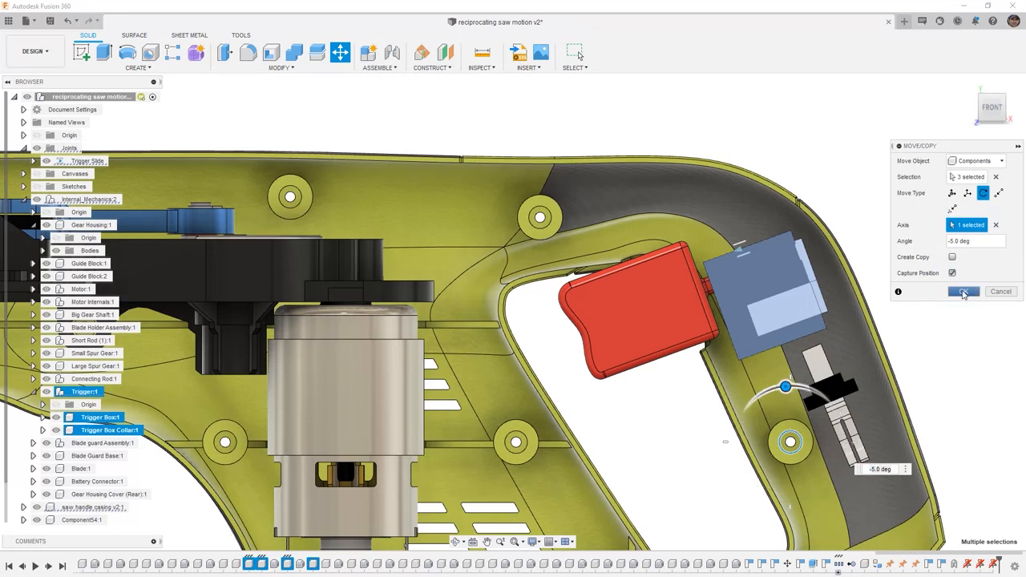
pyautogui.click(963, 291)
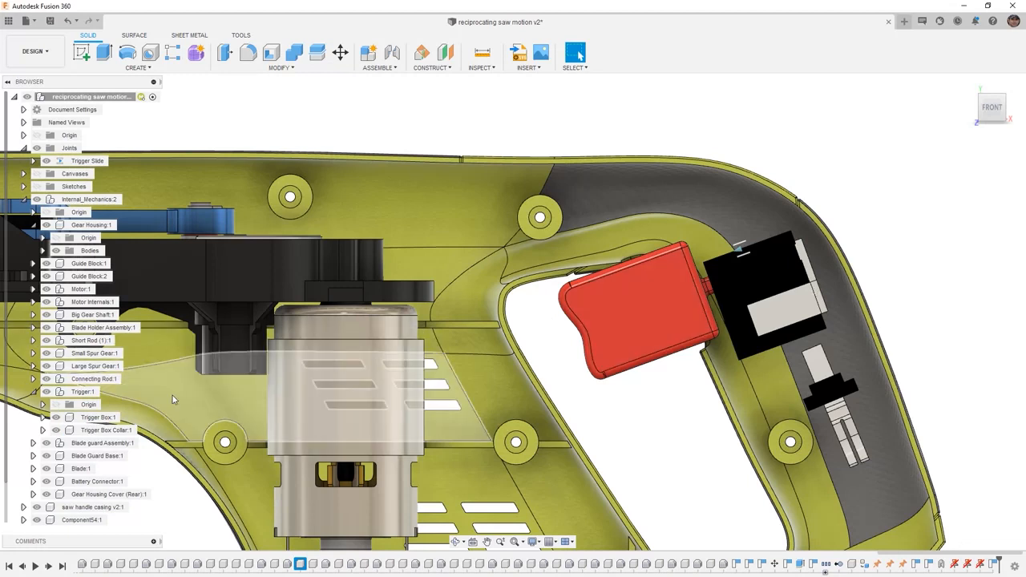
# Step: Ground the Trigger, Trigger Box and Trigger Box Collar, test the trigger's slide, and revert its position
pyautogui.click(83, 391)
pyautogui.keyDown('ctrl'); pyautogui.click(98, 417); pyautogui.keyUp('ctrl')
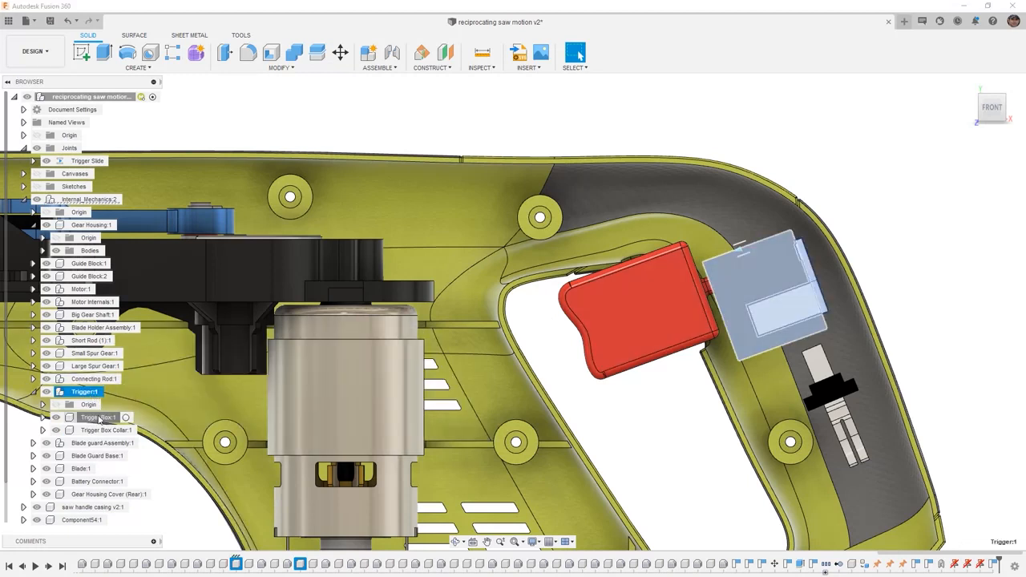
pyautogui.keyDown('ctrl'); pyautogui.click(101, 430); pyautogui.keyUp('ctrl')
pyautogui.rightClick(101, 430)
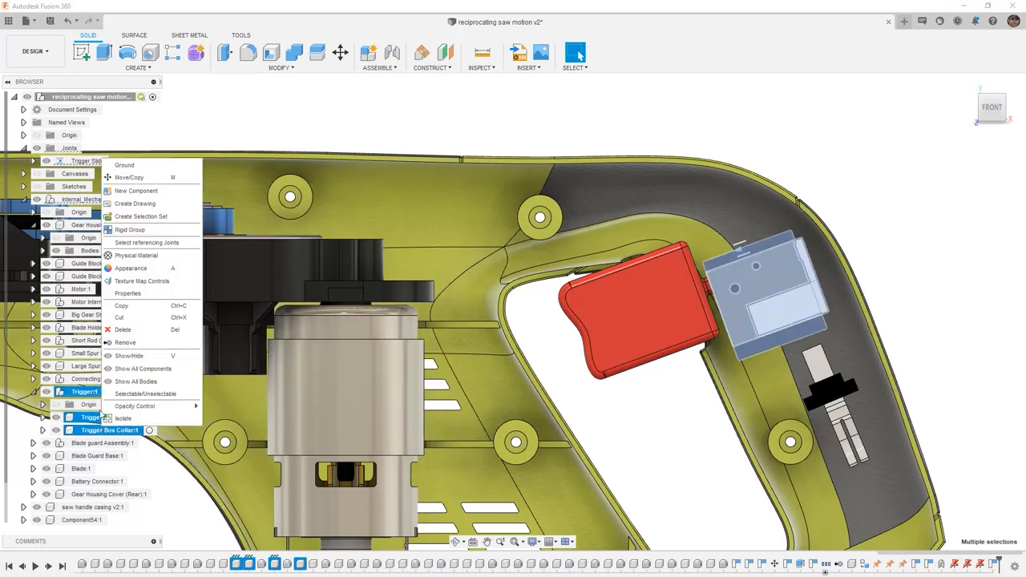
pyautogui.click(125, 169)
pyautogui.moveTo(605, 338); pyautogui.dragTo(630, 333)
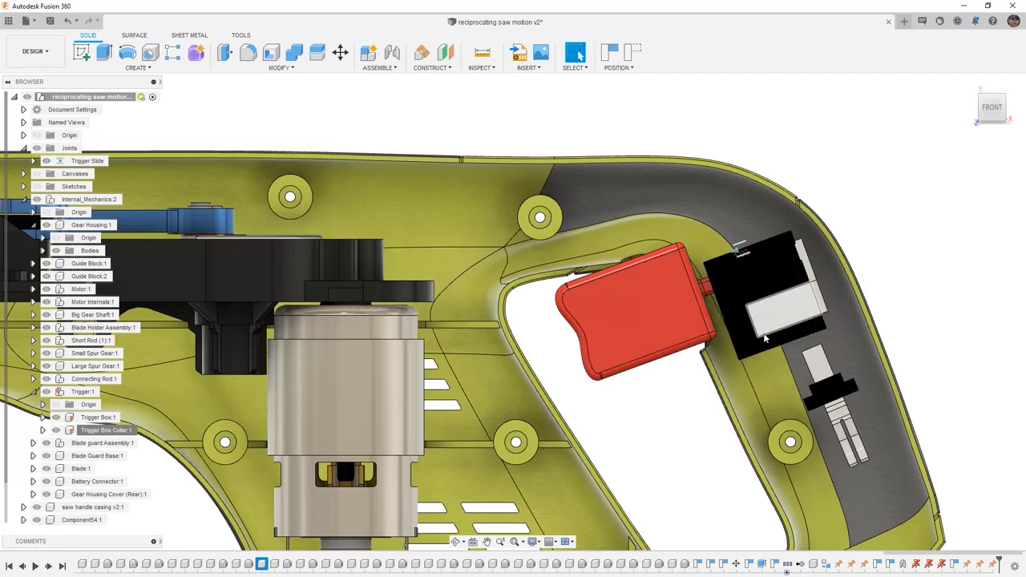
pyautogui.click(641, 53)
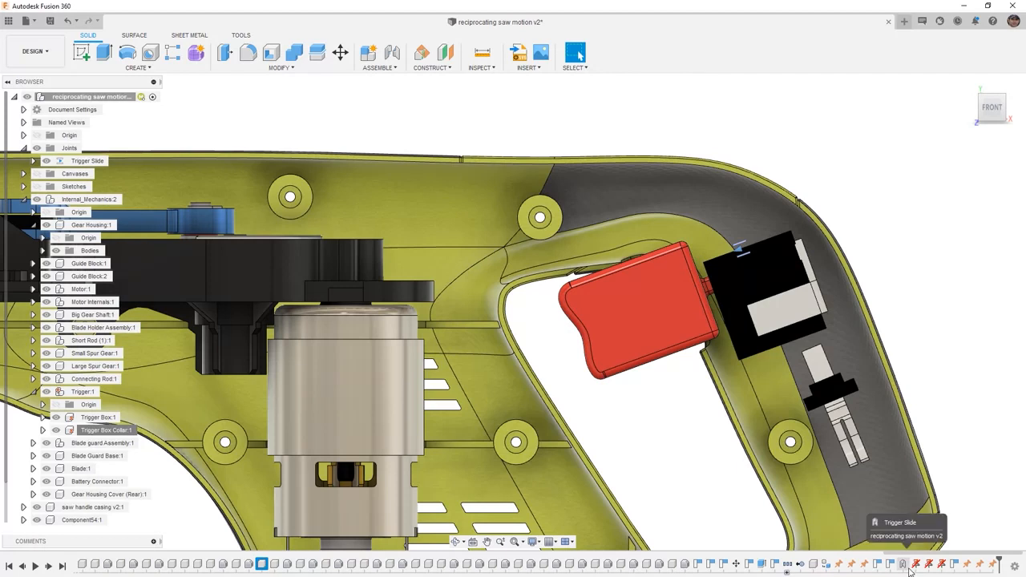
# Step: Review the timeline's ground, unground and captured-position features around the Trigger Slide joint
pyautogui.click(863, 565)
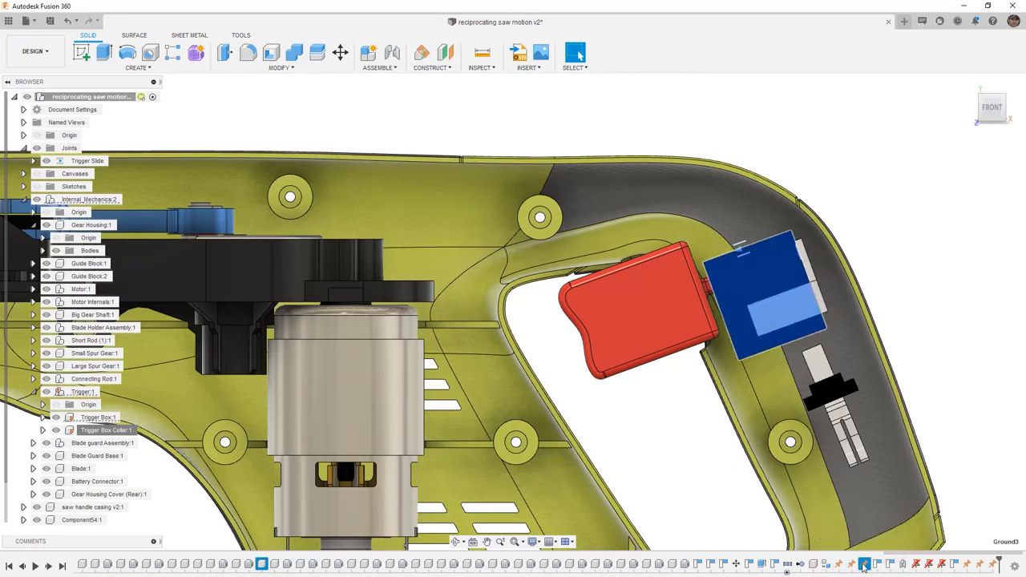
pyautogui.click(928, 564)
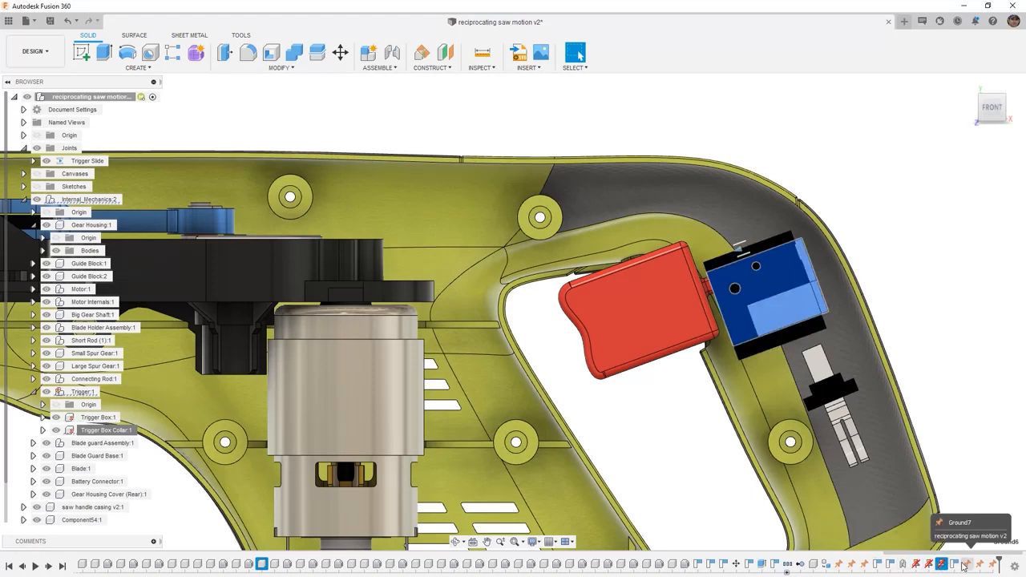
pyautogui.click(954, 565)
pyautogui.click(985, 358)
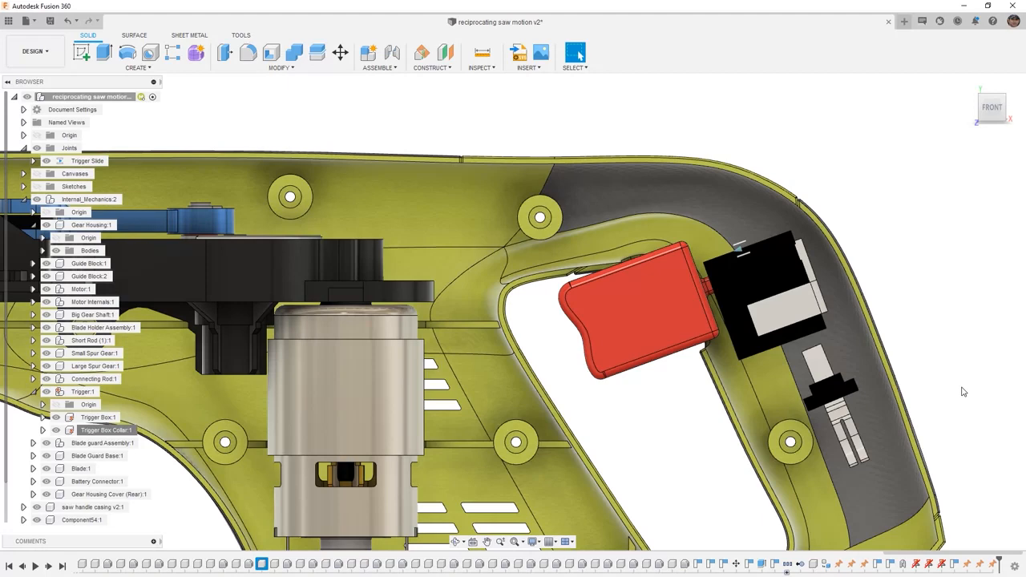
# Step: Save a new version of the saw assembly with the version description User Saved
pyautogui.scroll(-5, 939, 366)
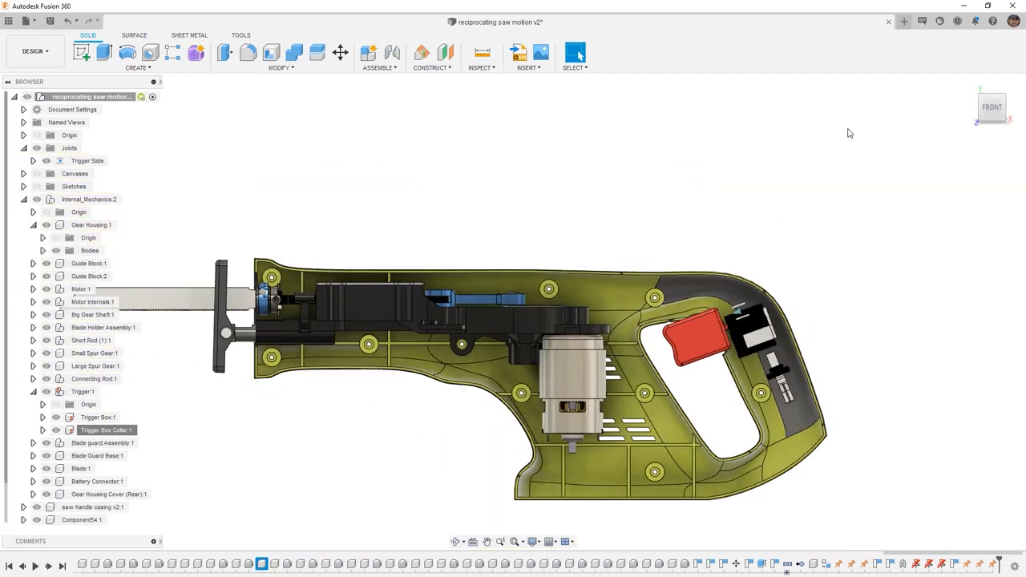
pyautogui.click(970, 86)
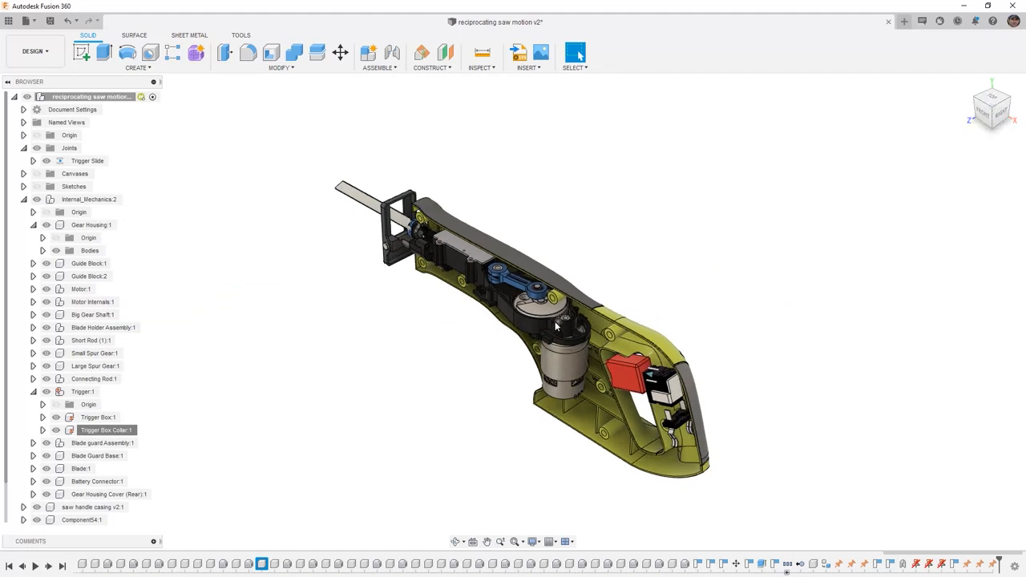
pyautogui.click(49, 20)
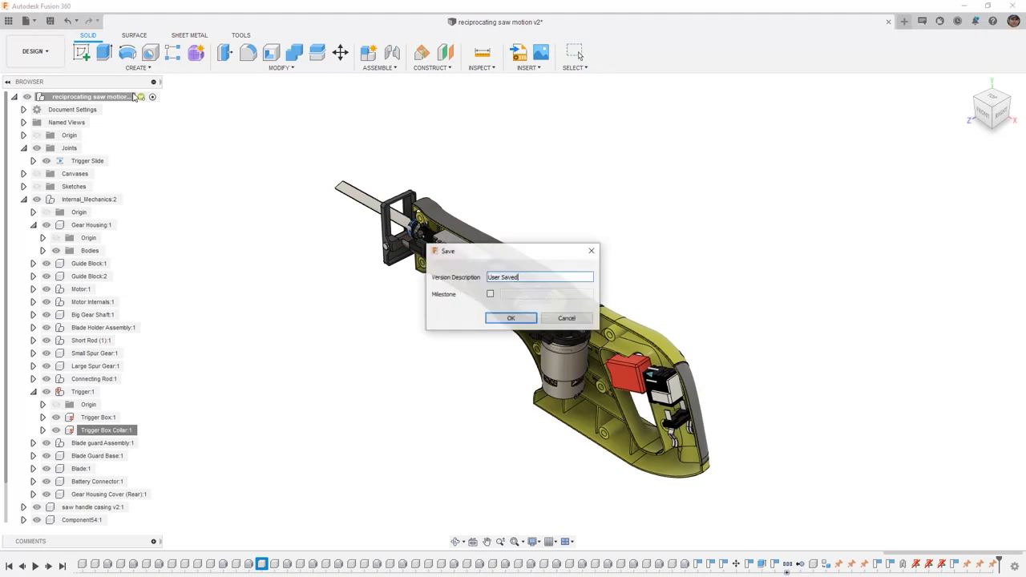
pyautogui.click(528, 319)
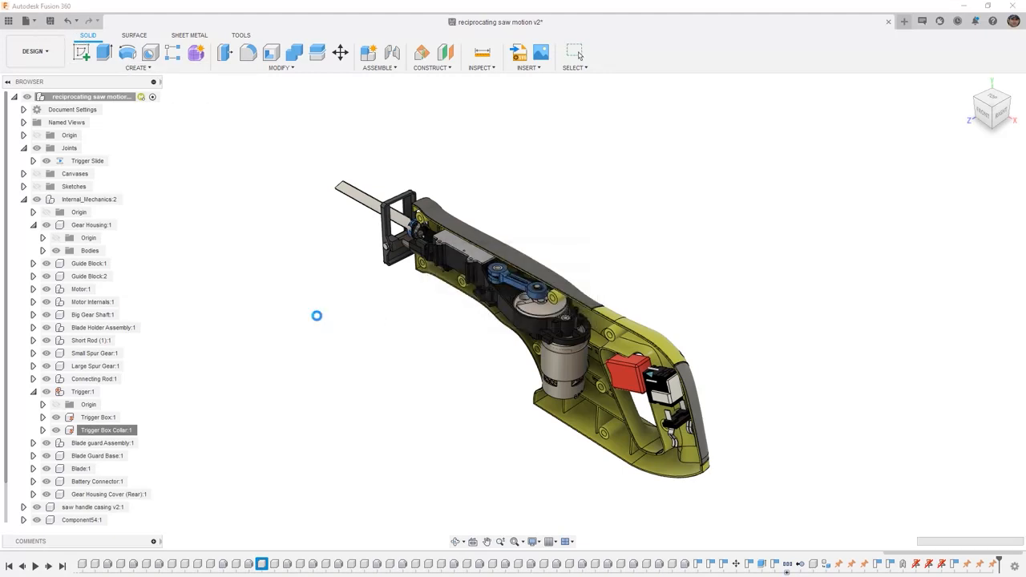